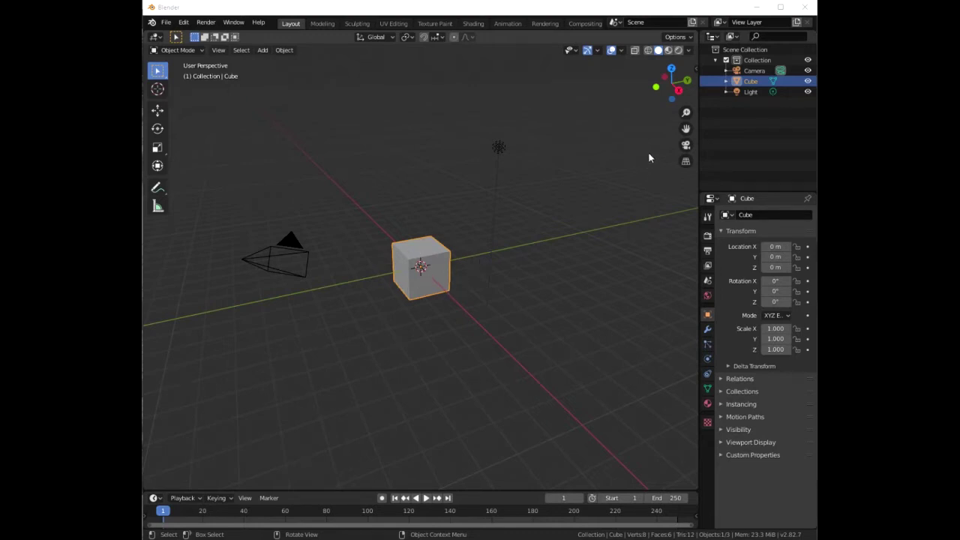
Hide the default cube and add a UV sphere mesh at the world origin
click(808, 81)
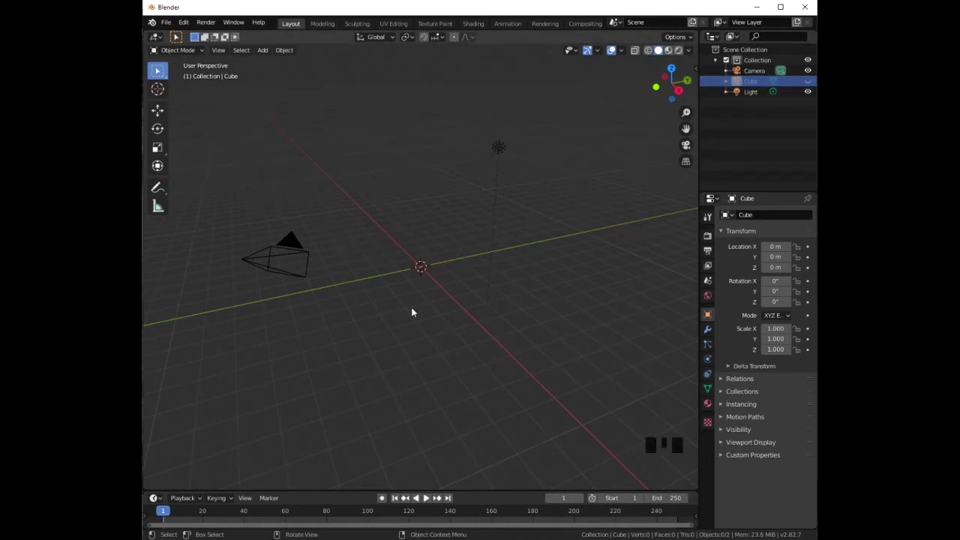
key(shift+a)
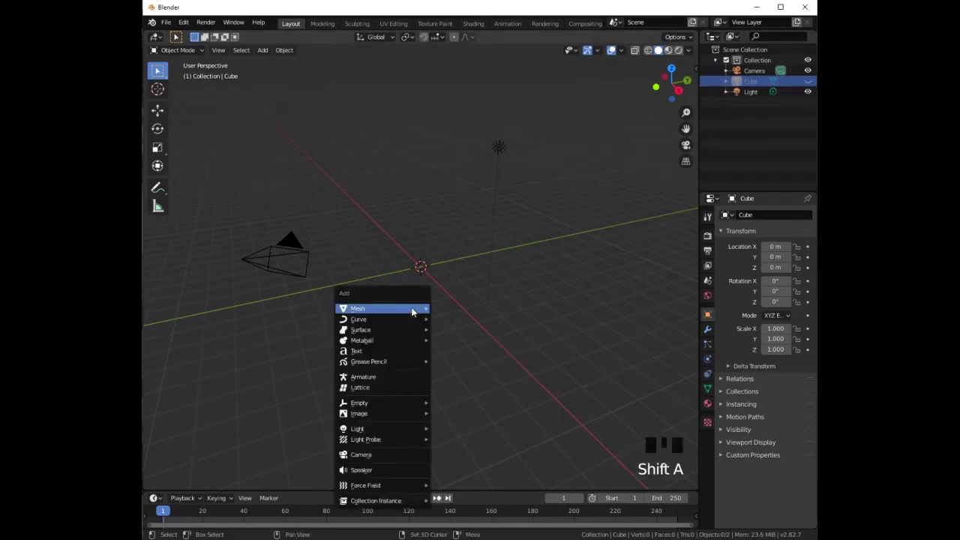
mouse_move(412, 312)
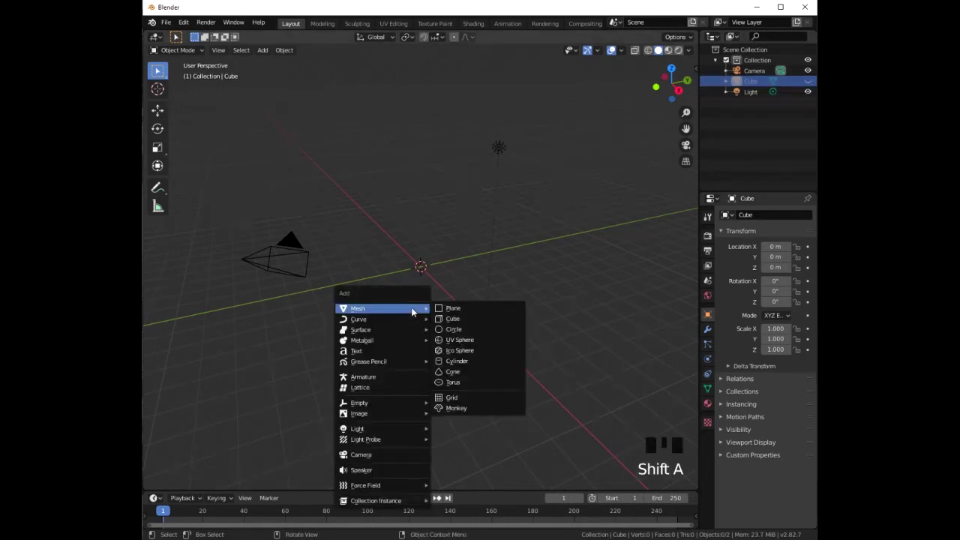
click(459, 340)
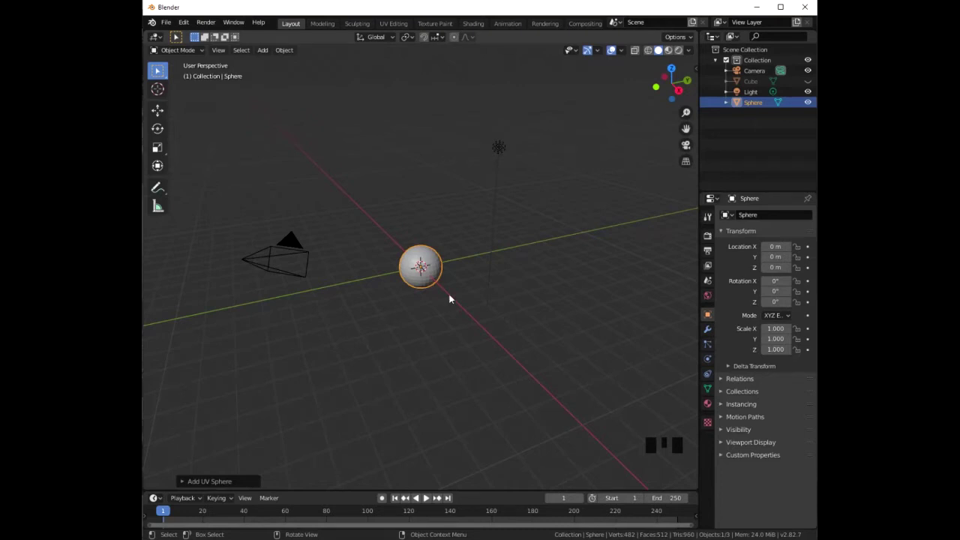
Scale the sphere uniformly by 2 and, in the right orthographic view, raise it 2 m along Z
text(s2)
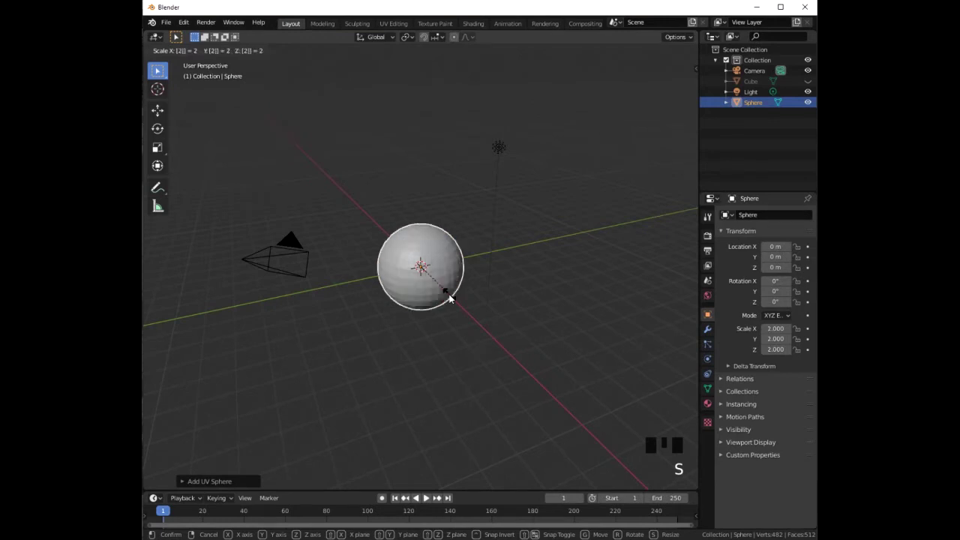
key(Return)
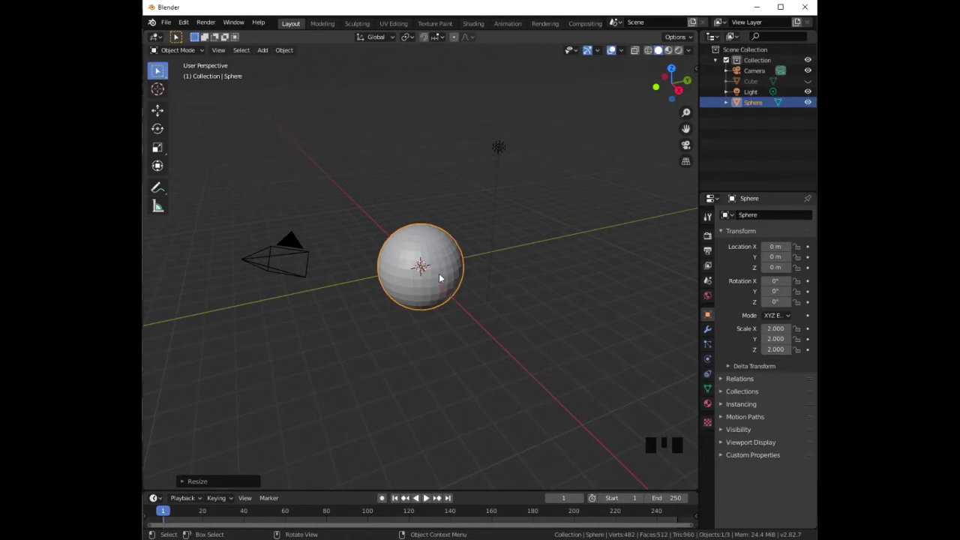
key(KP_3)
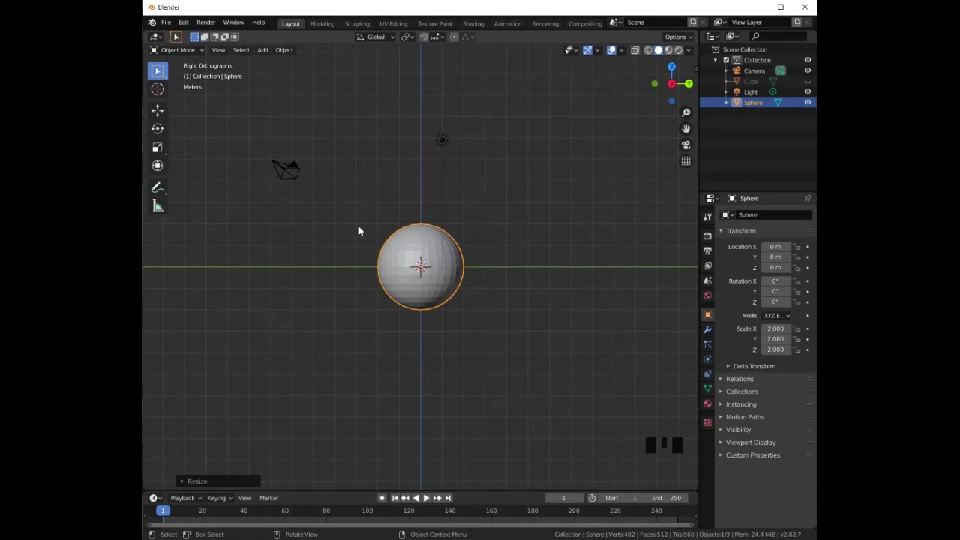
click(156, 111)
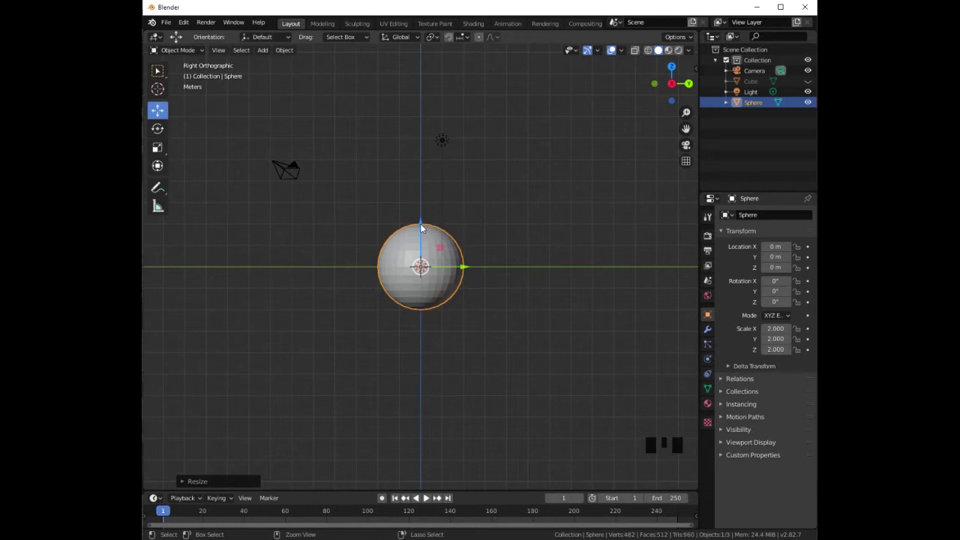
ctrl+drag(420, 224, 422, 187)
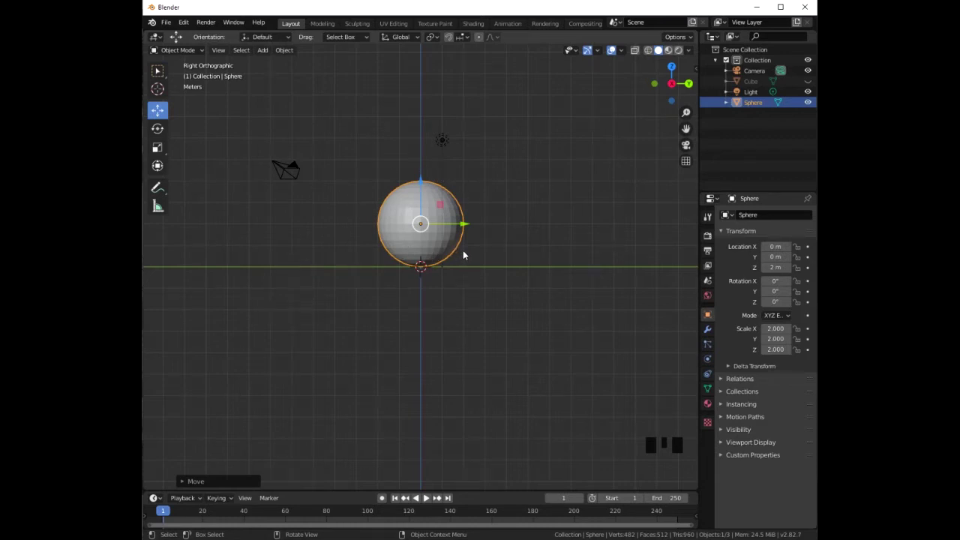
Shade the sphere smooth and switch the viewport display to wireframe
right_click(405, 204)
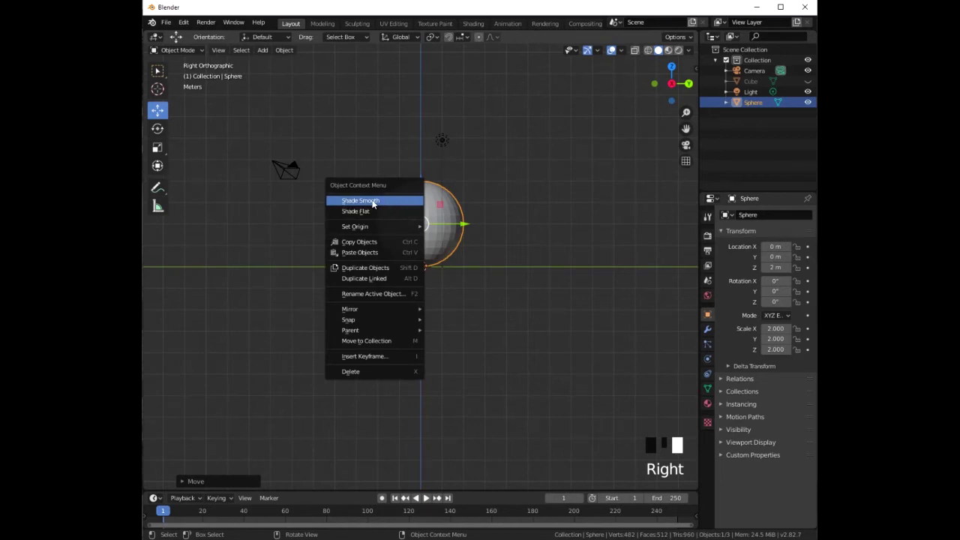
click(374, 202)
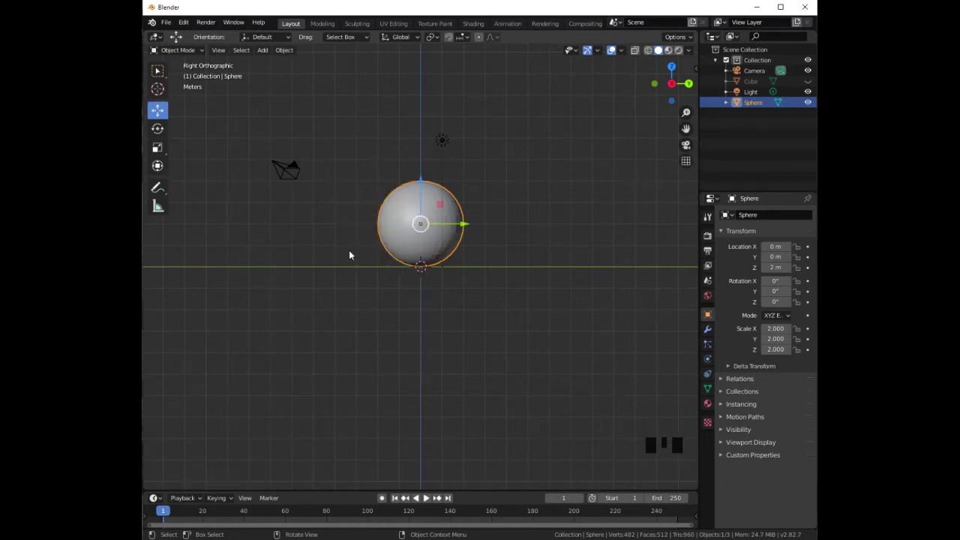
click(648, 51)
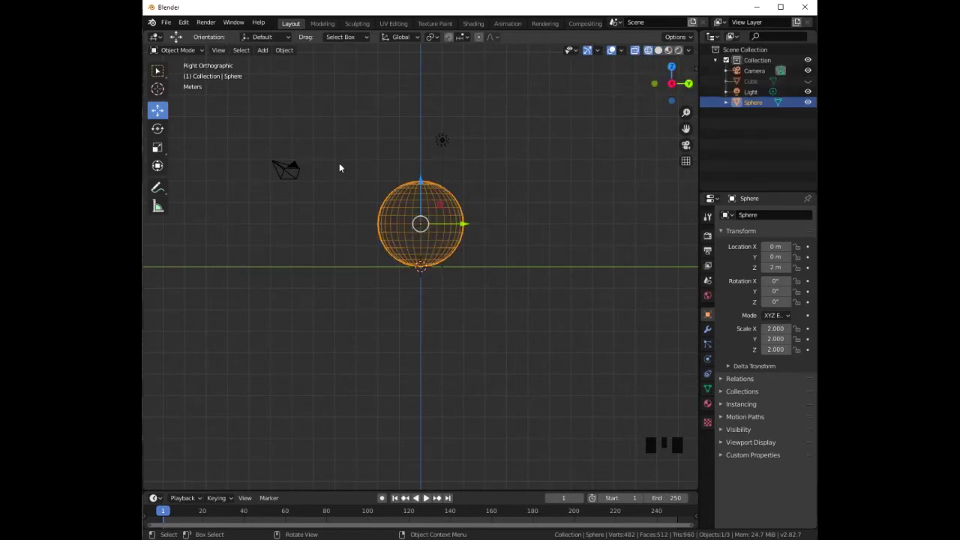
scroll(339, 165, up, 5)
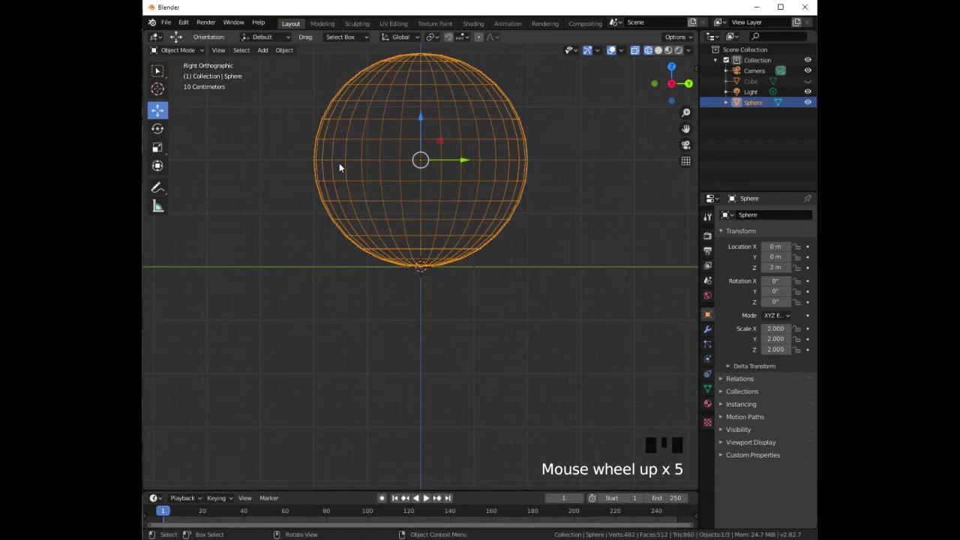
In Edit Mode, box-select the top pole and the five uppermost vertex rings of the sphere and delete those vertices
click(317, 68)
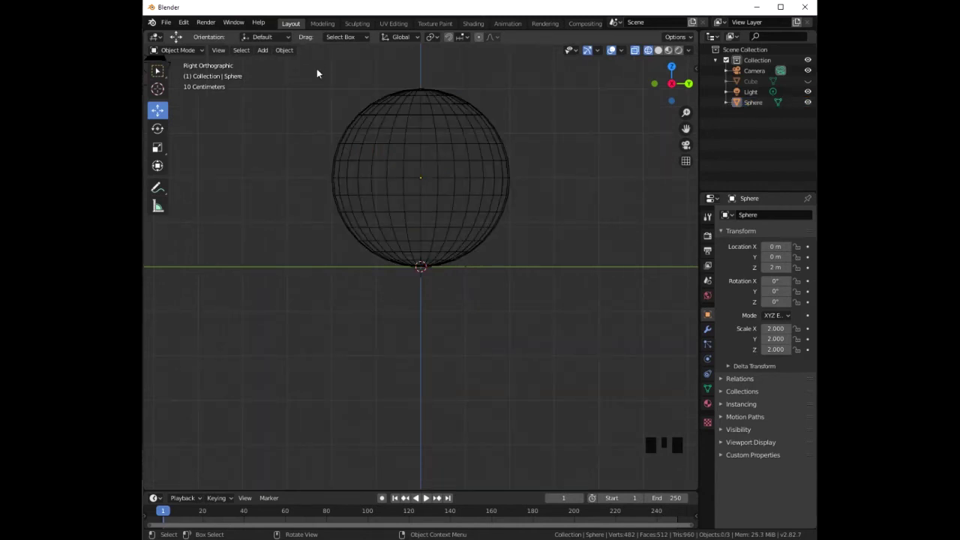
key(Tab)
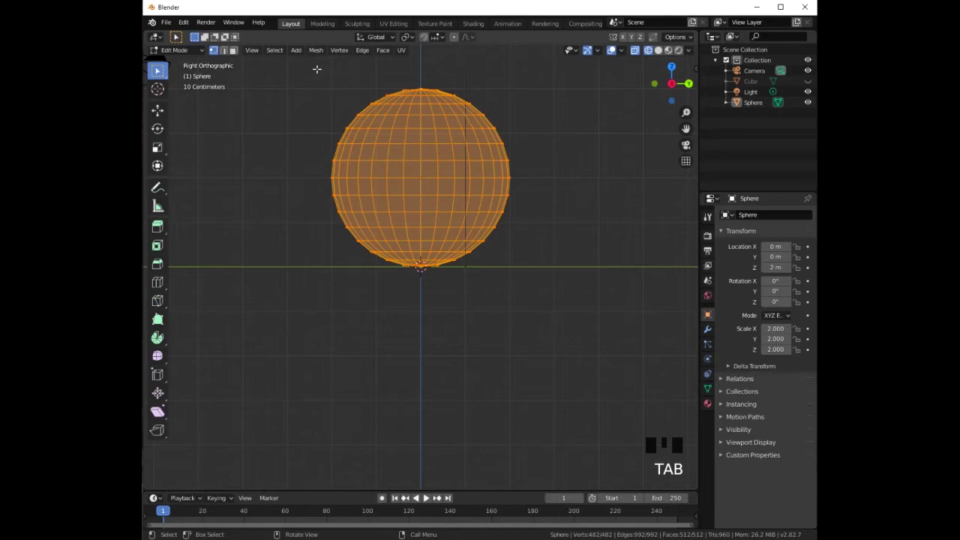
click(306, 87)
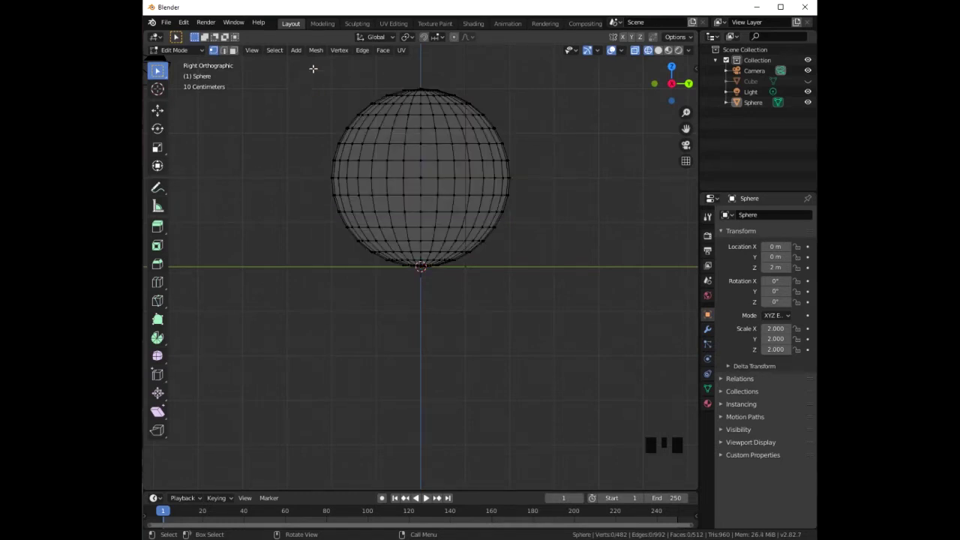
key(b)
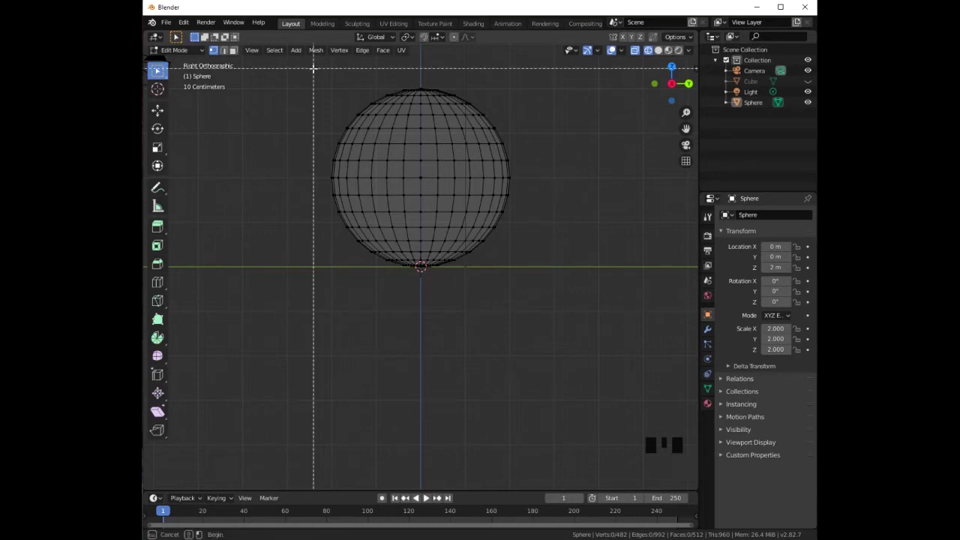
drag(314, 68, 542, 134)
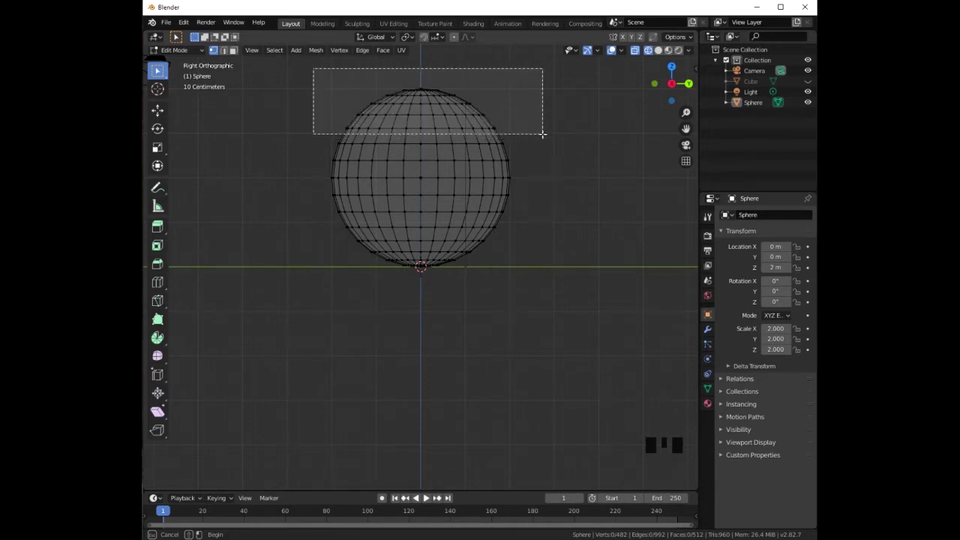
drag(542, 134, 542, 135)
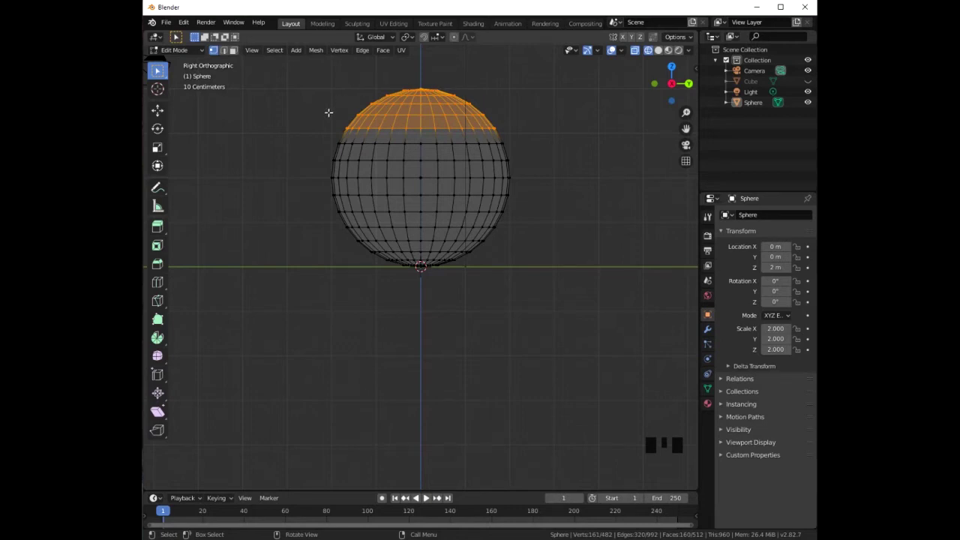
key(x)
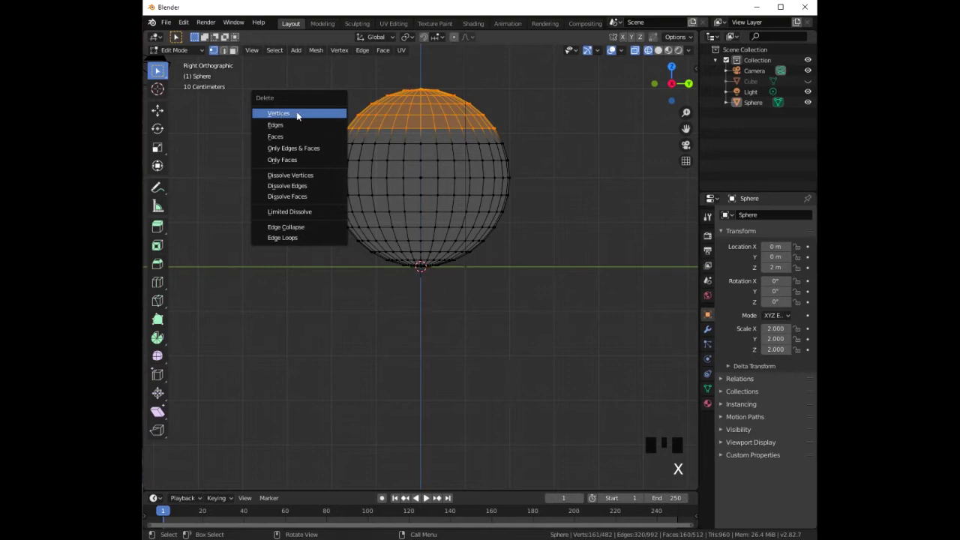
click(297, 115)
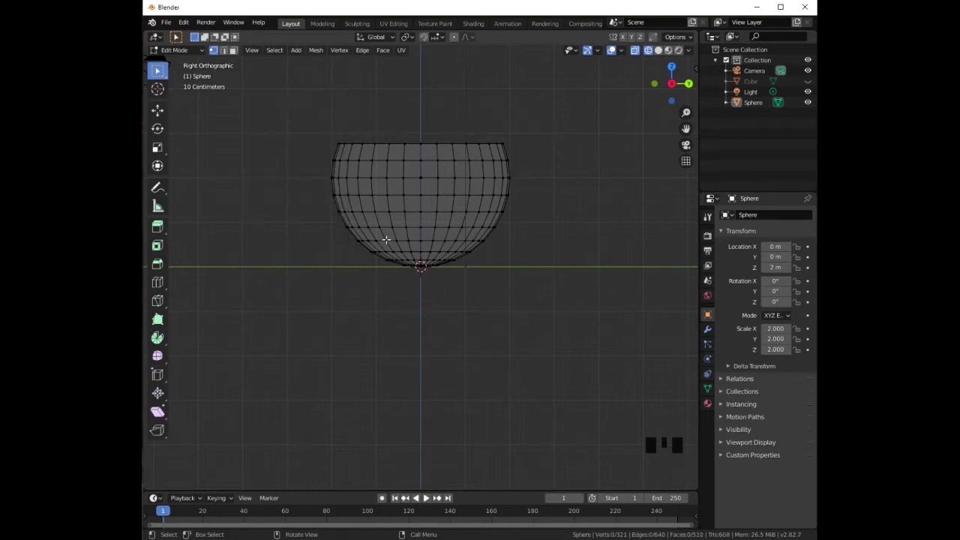
Box-select the bottom pole and lowest vertex ring, and extrude them in place with a Z offset of 0
scroll(403, 280, up, 3)
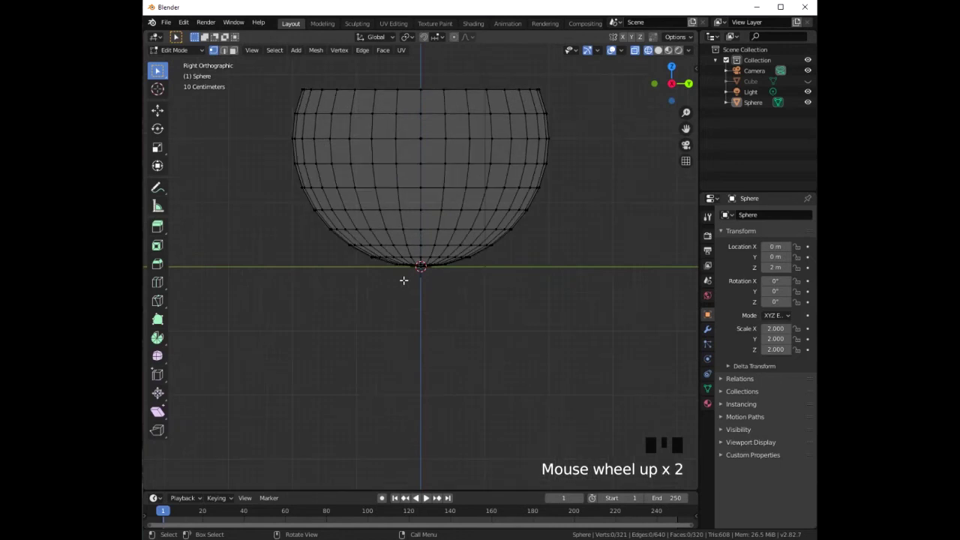
scroll(403, 280, up, 4)
key(b)
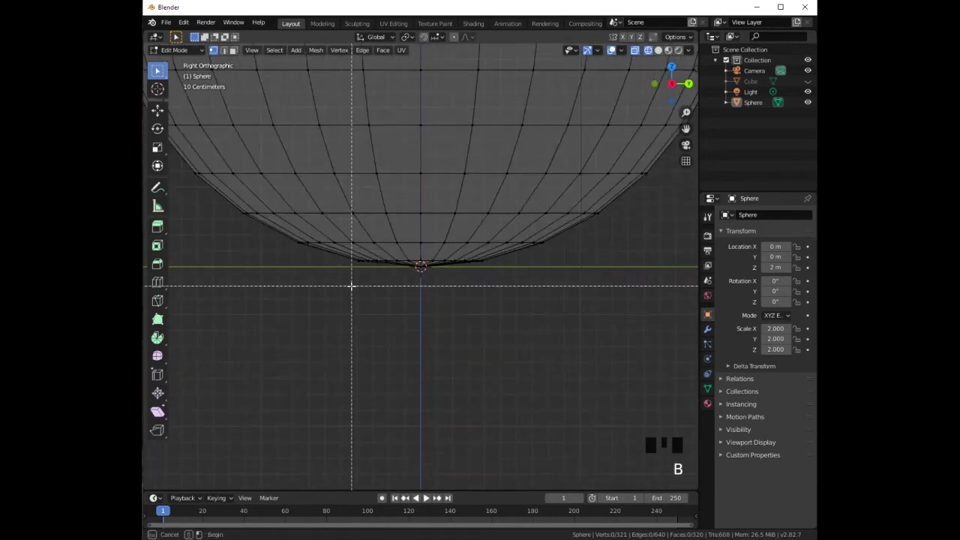
drag(350, 282, 529, 257)
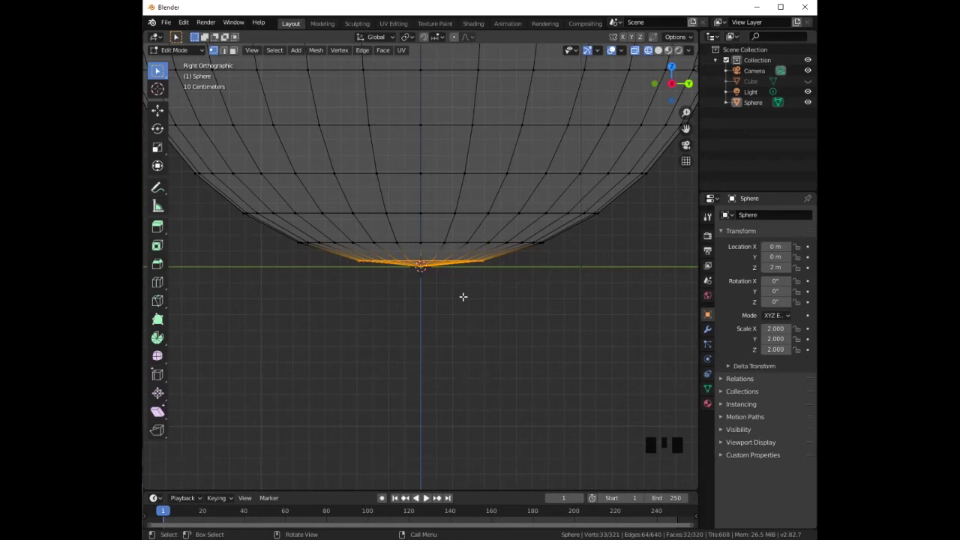
key(e)
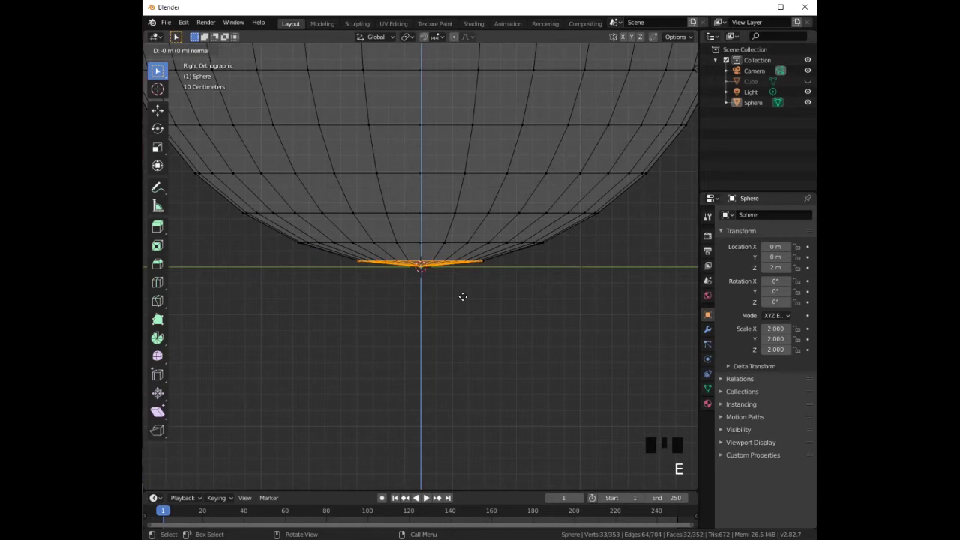
text(z)
text(0)
key(Return)
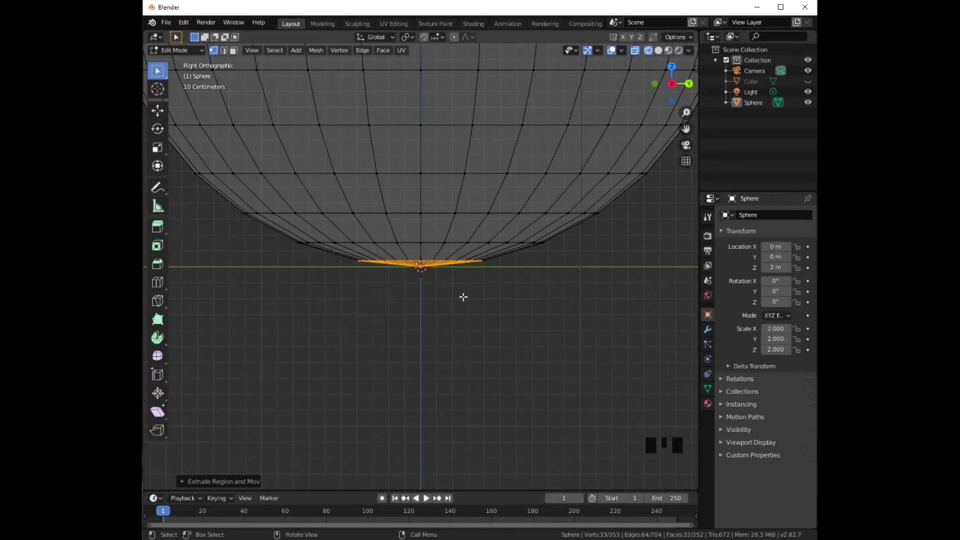
Flatten the extruded bottom cap by scaling it to 0 along Z
key(s)
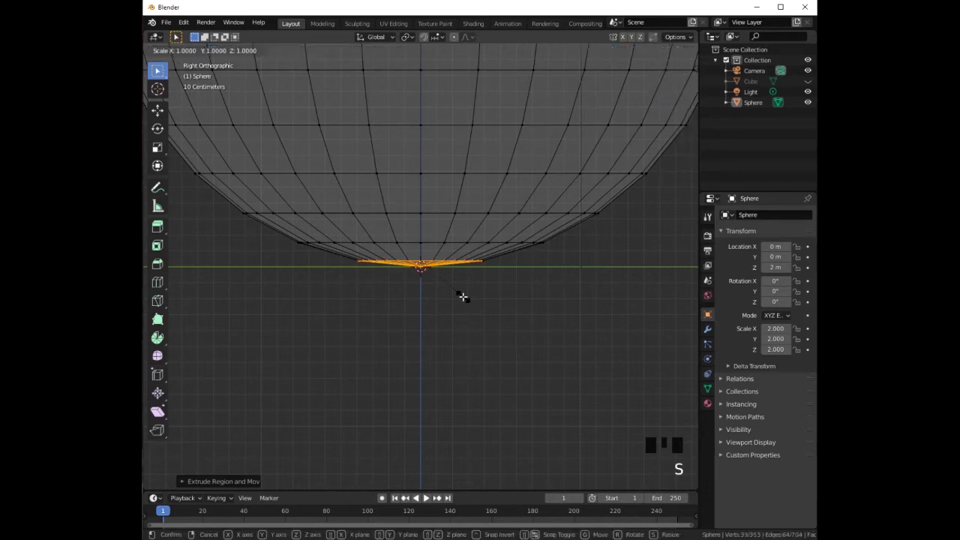
text(z)
text(0)
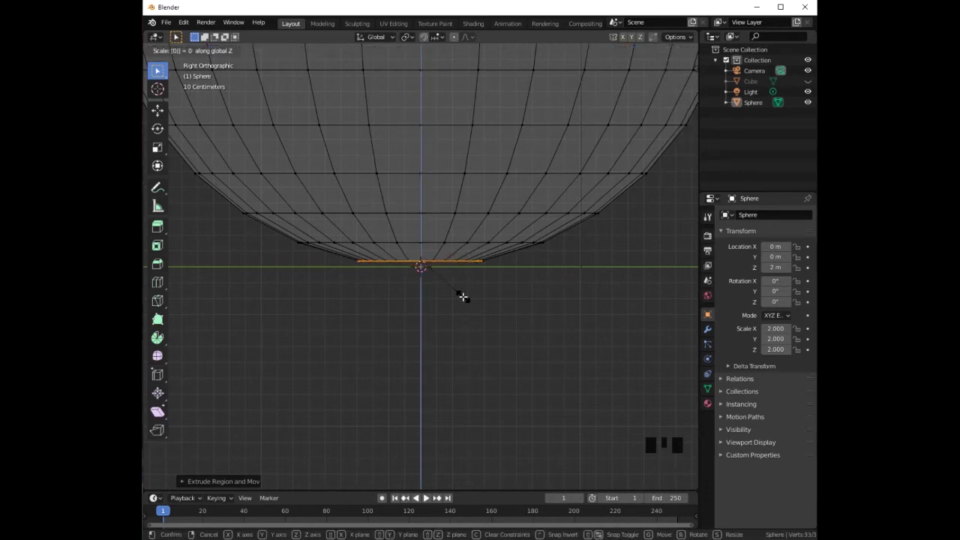
key(Return)
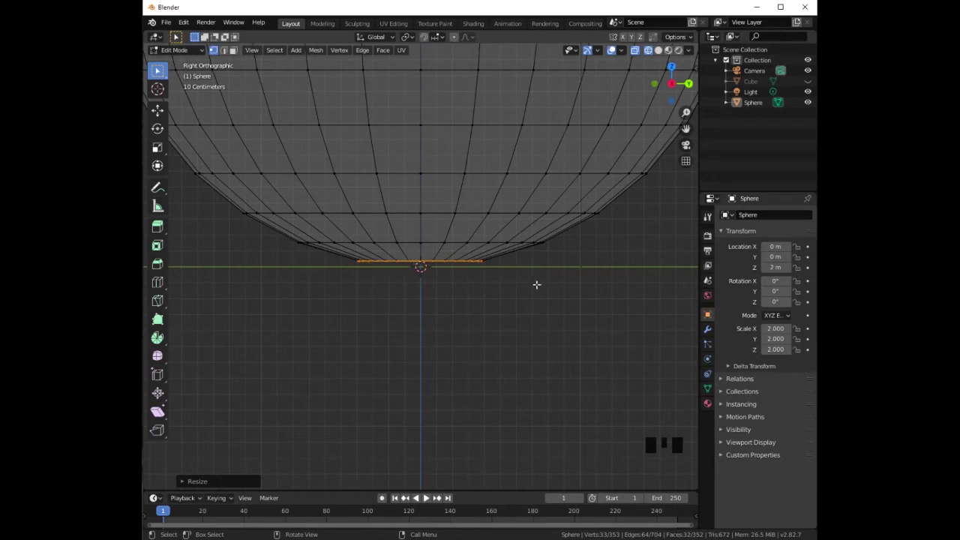
Extrude the flat bottom cap about 0.07 m downward along Z
scroll(536, 284, down, 2)
scroll(536, 284, down, 1)
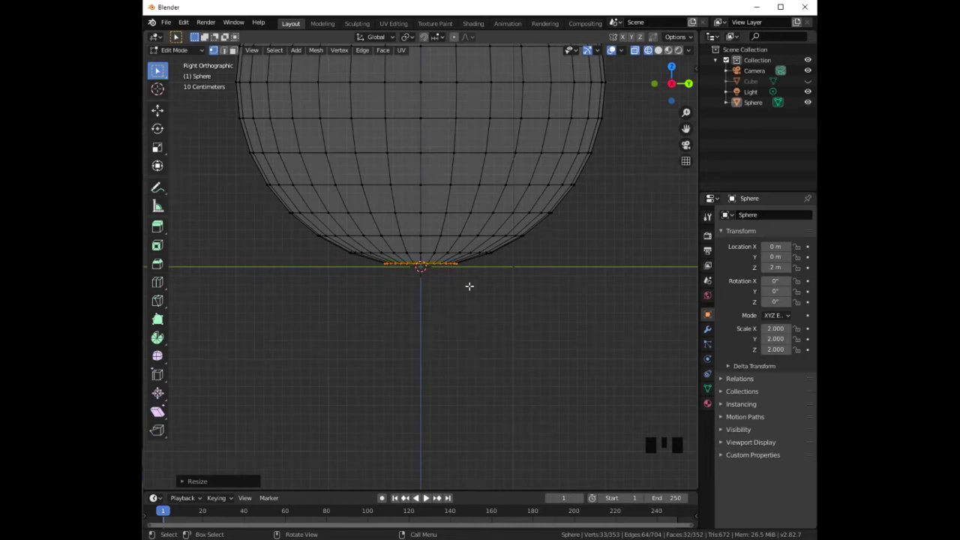
key(e)
key(z)
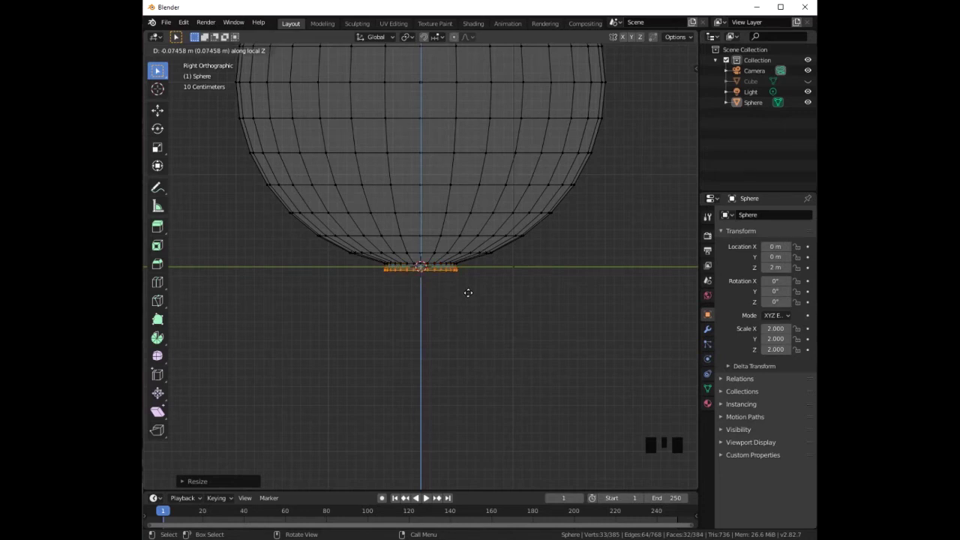
click(467, 292)
Scale the newly extruded bottom face down uniformly to about 0.66 to taper the base
scroll(468, 292, up, 1)
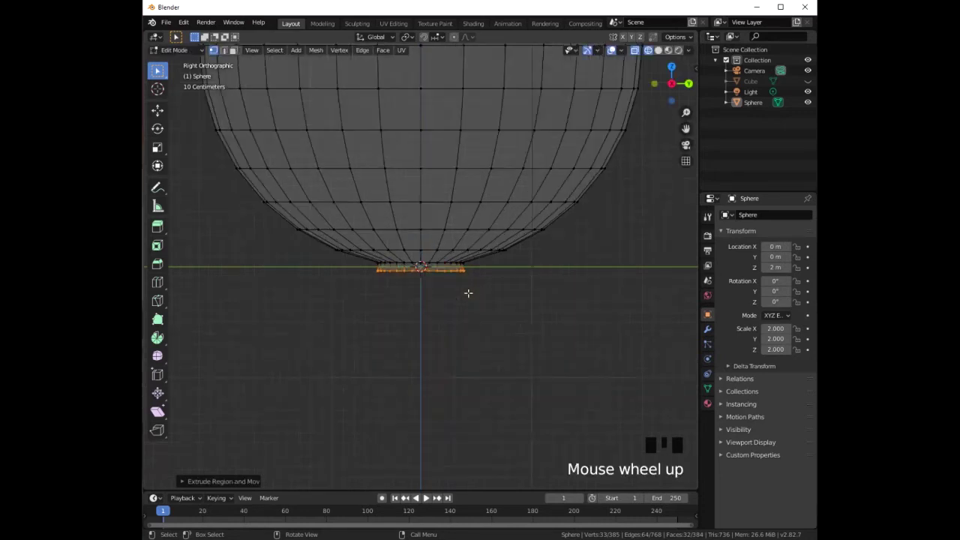
scroll(468, 292, up, 3)
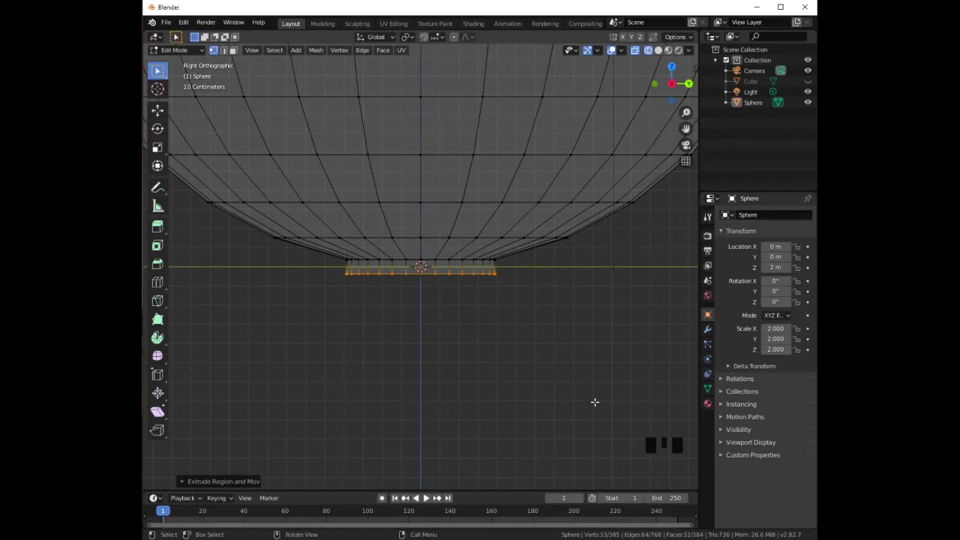
key(s)
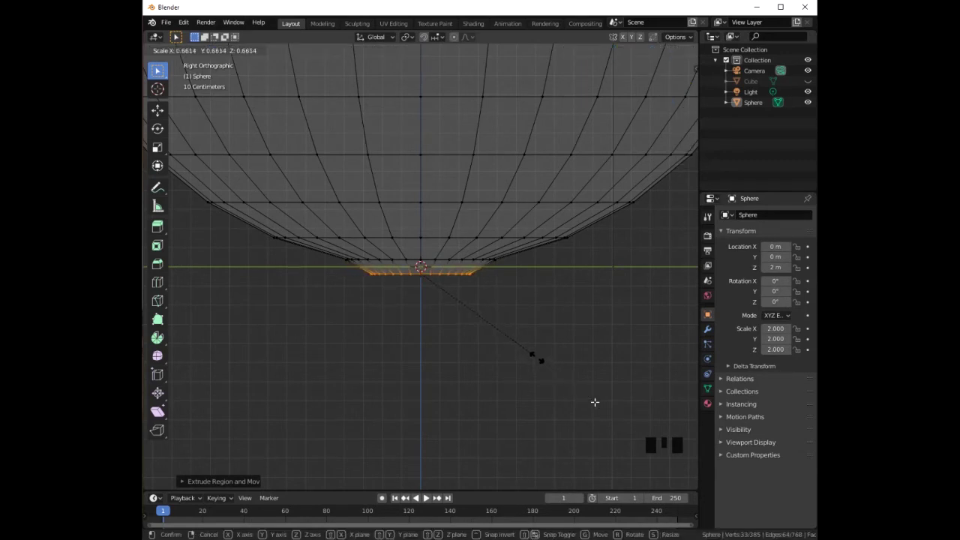
click(536, 358)
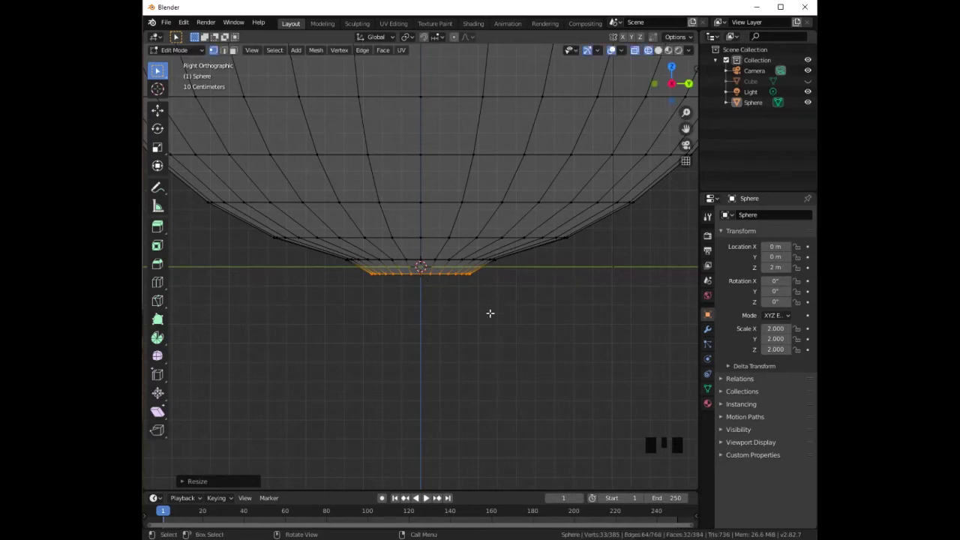
Extrude the tapered bottom face about 0.05 m downward along Z and scale the new face uniformly to about 0.60
key(e)
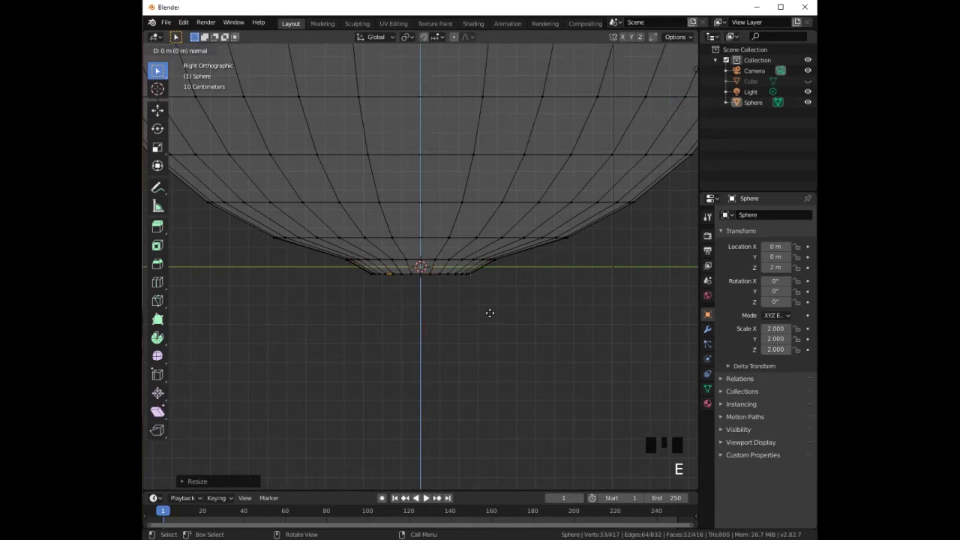
key(z)
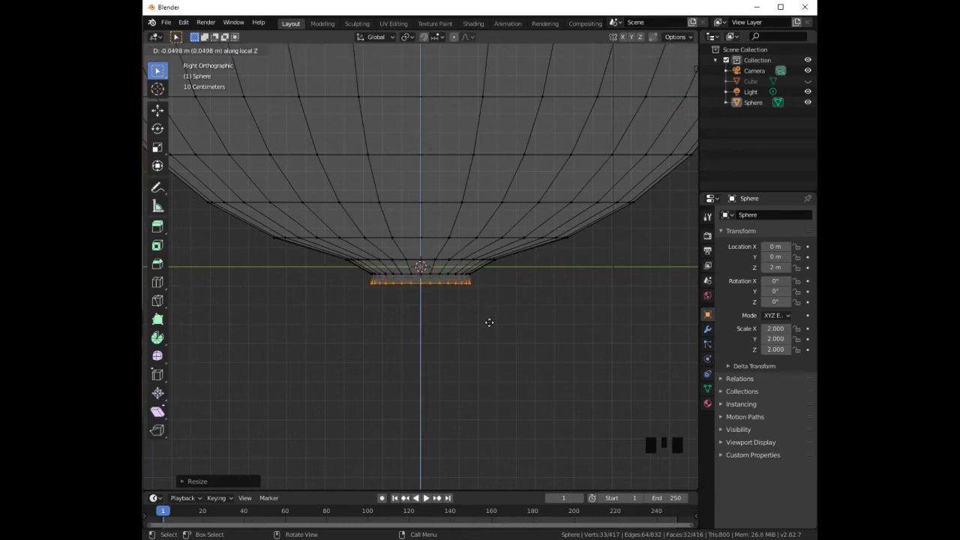
click(489, 322)
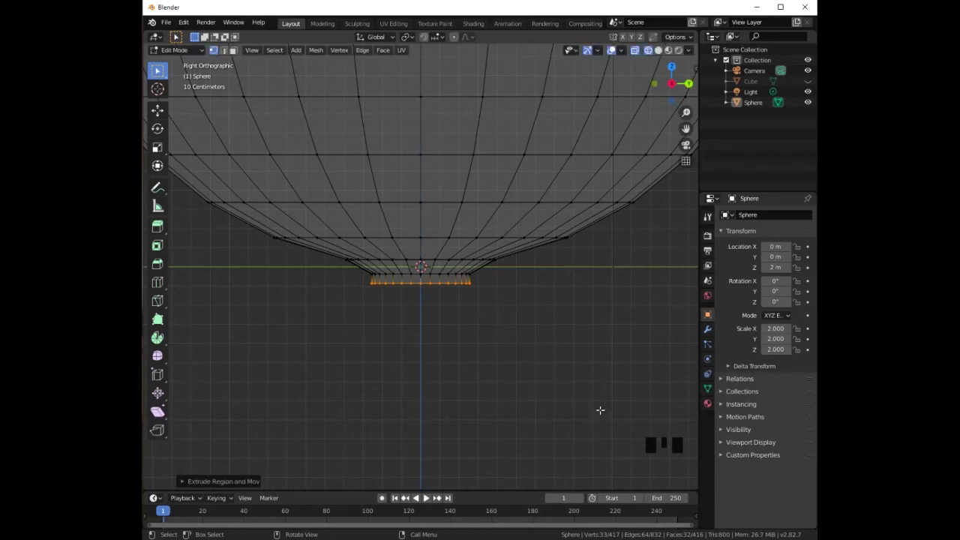
key(s)
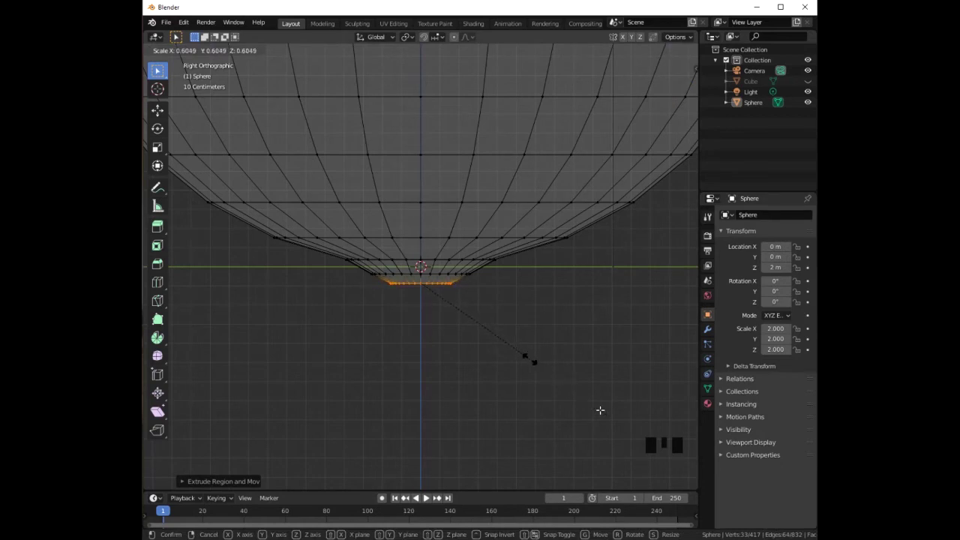
click(599, 410)
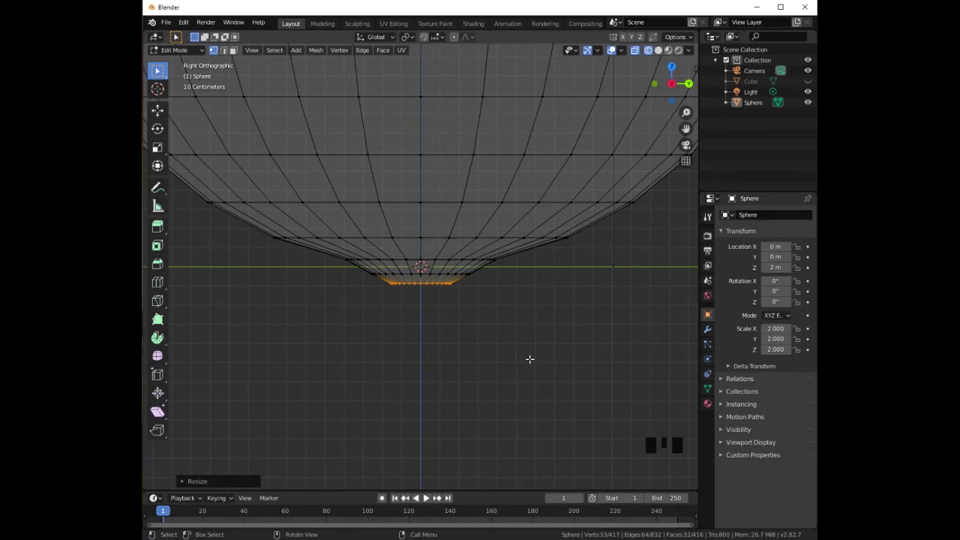
Extrude the bottom face another 0.04 m or so downward and scale it in to the narrow stem width
key(e)
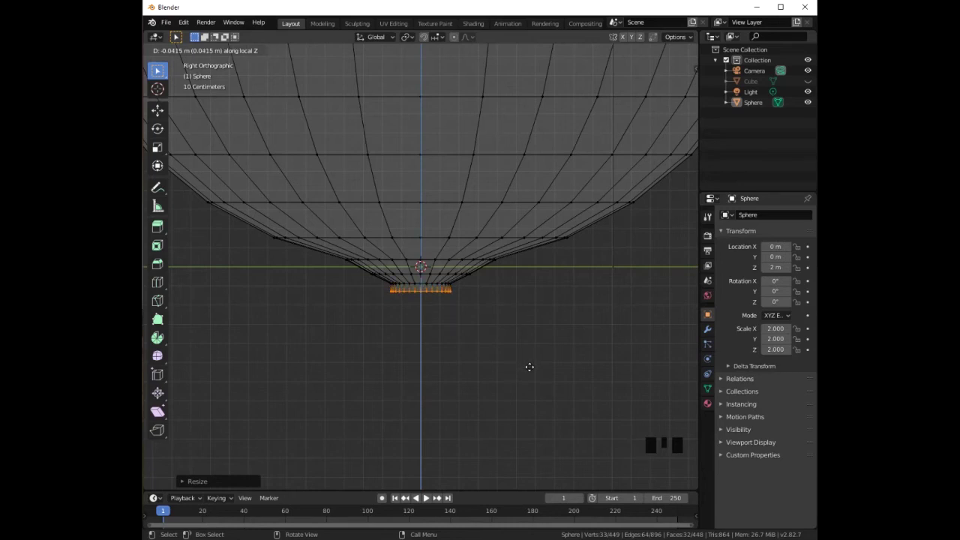
click(529, 366)
key(s)
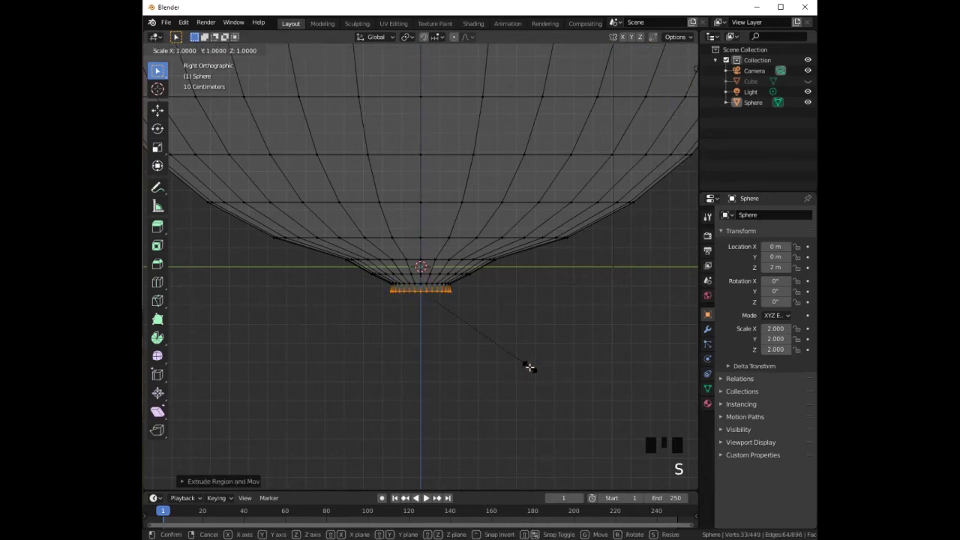
click(491, 333)
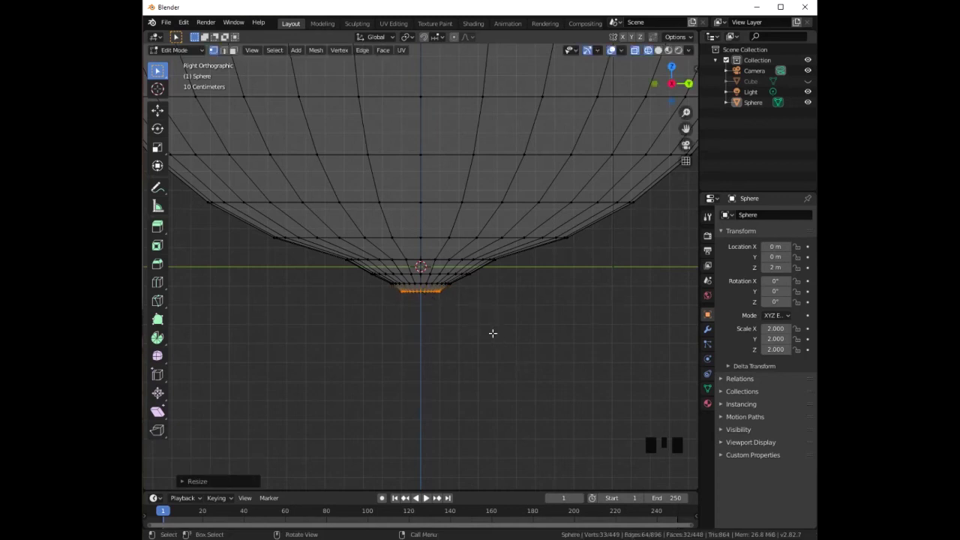
Extrude the narrow bottom face straight down into a long stem about as long as the bowl is tall
scroll(429, 314, up, 3)
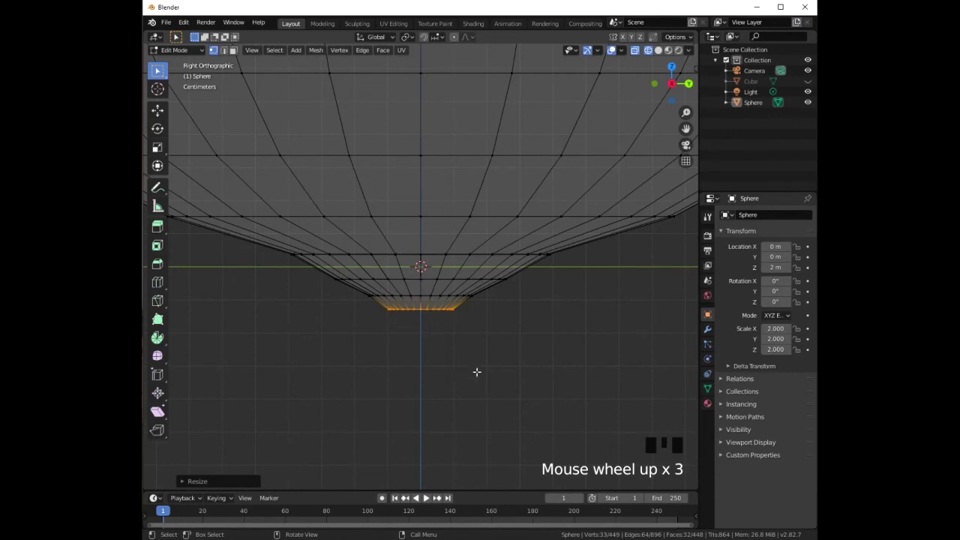
scroll(477, 373, down, 7)
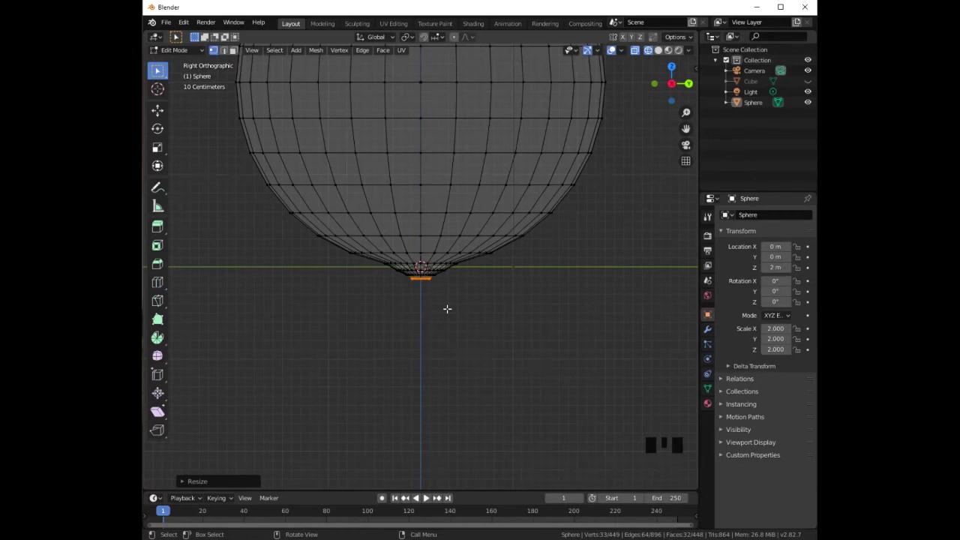
scroll(447, 308, down, 3)
key(e)
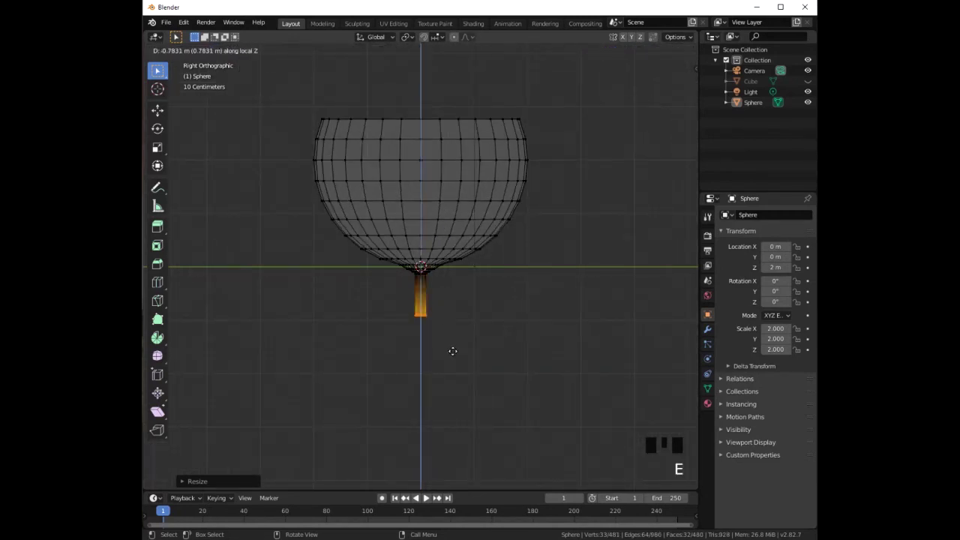
click(442, 453)
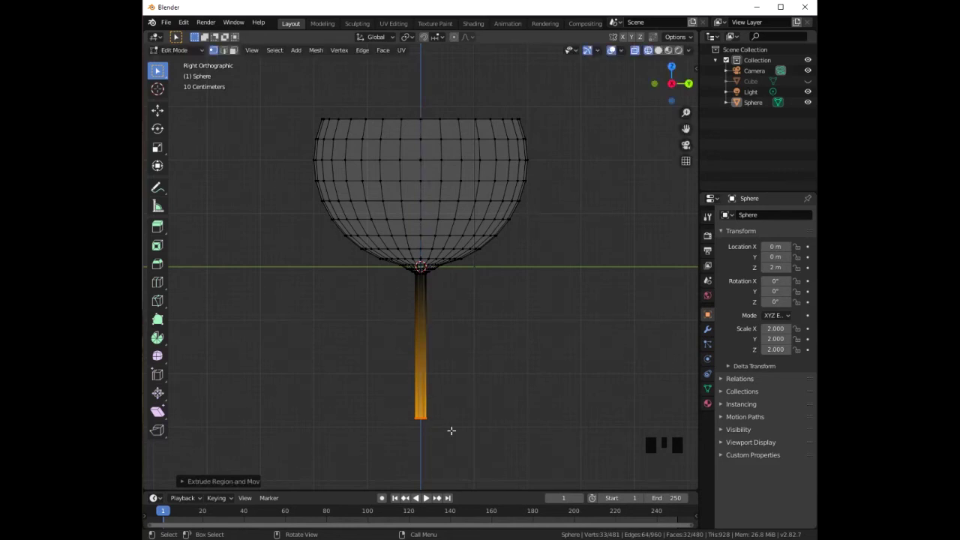
Extrude a short ring about 0.07 m downward along Z from the stem's lower end
key(e)
key(z)
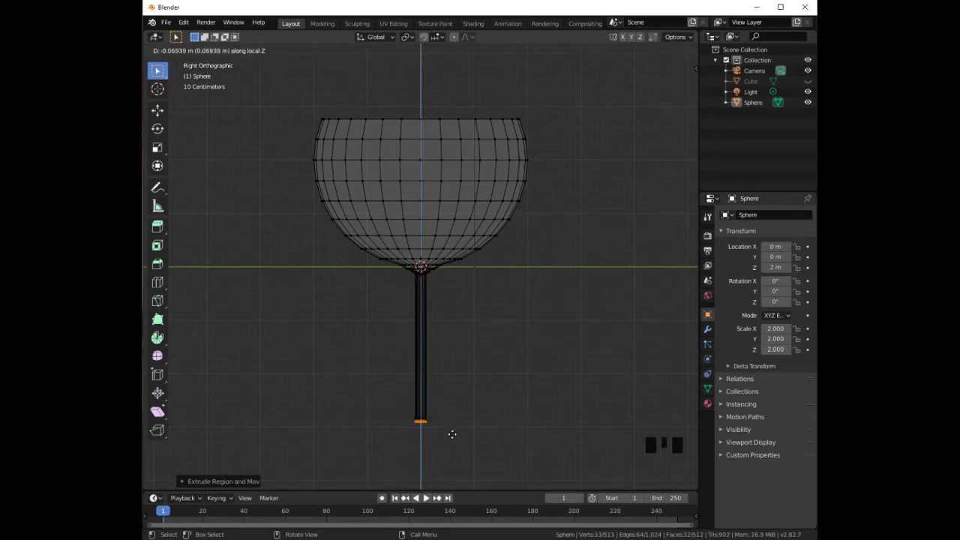
click(452, 433)
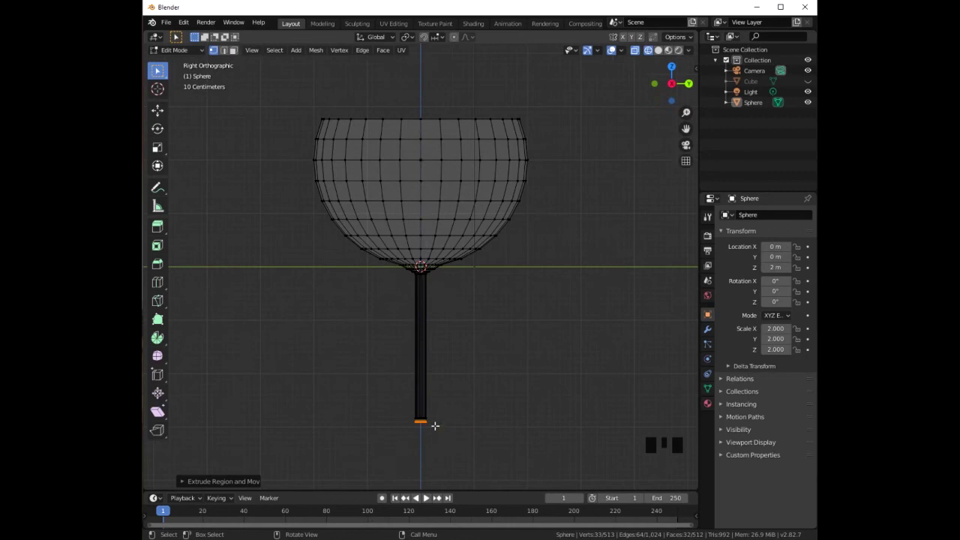
Extrude the stem's bottom face about 0.09 m further down along Z and scale it uniformly to about 9.42 to form a wide foot
scroll(435, 425, up, 3)
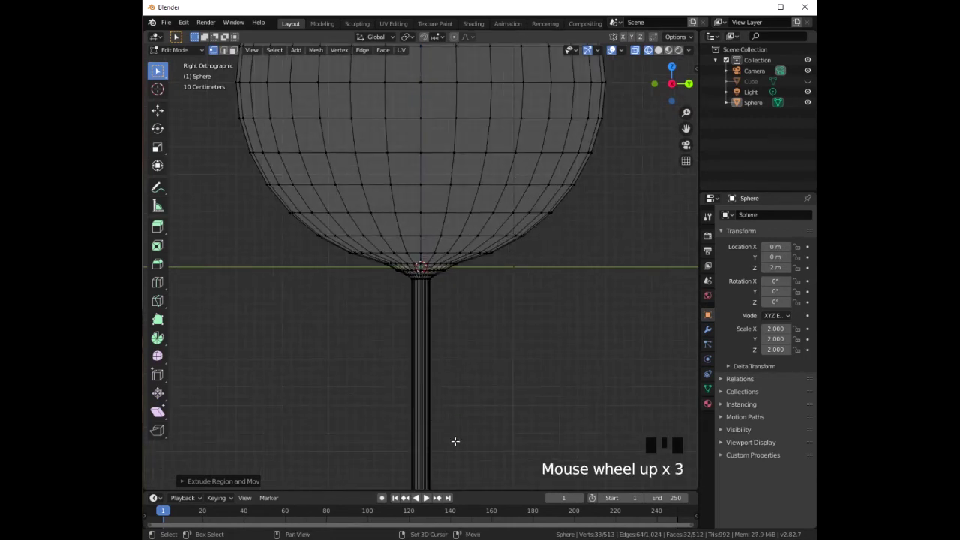
shift+middle_drag(456, 439, 469, 287)
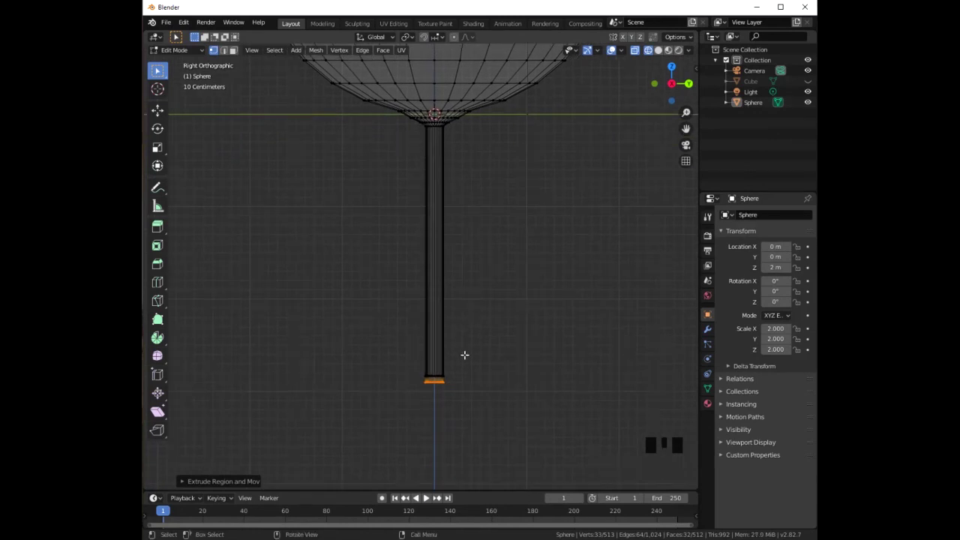
scroll(467, 393, up, 1)
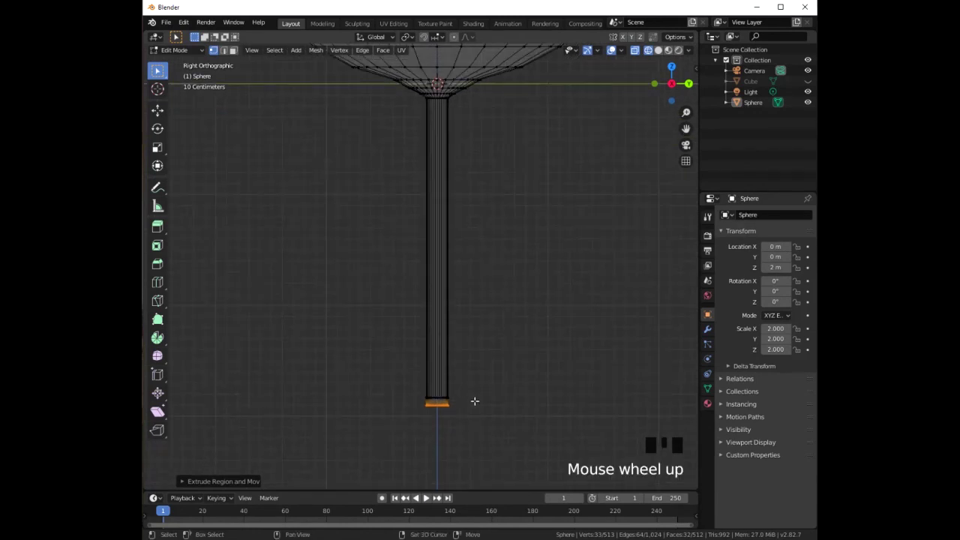
shift+middle_drag(466, 393, 469, 363)
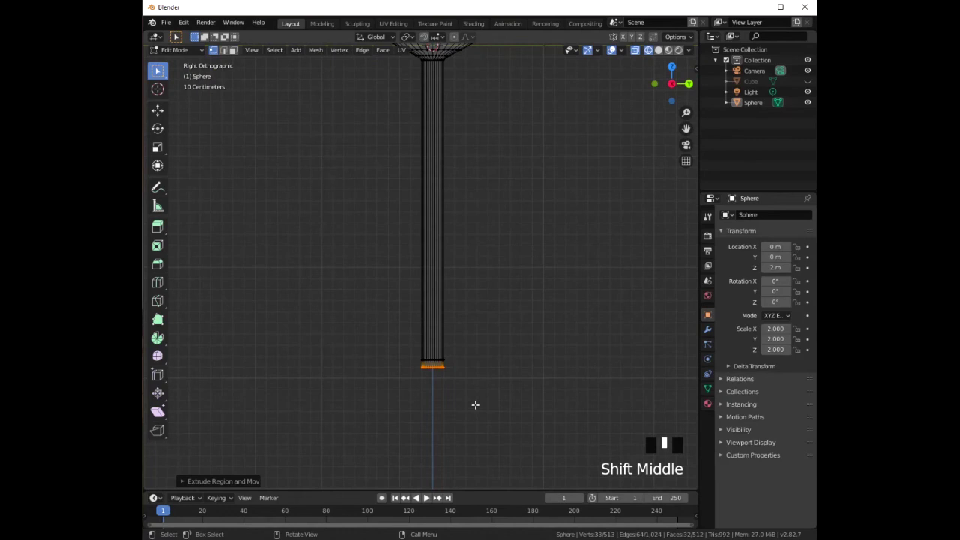
key(e)
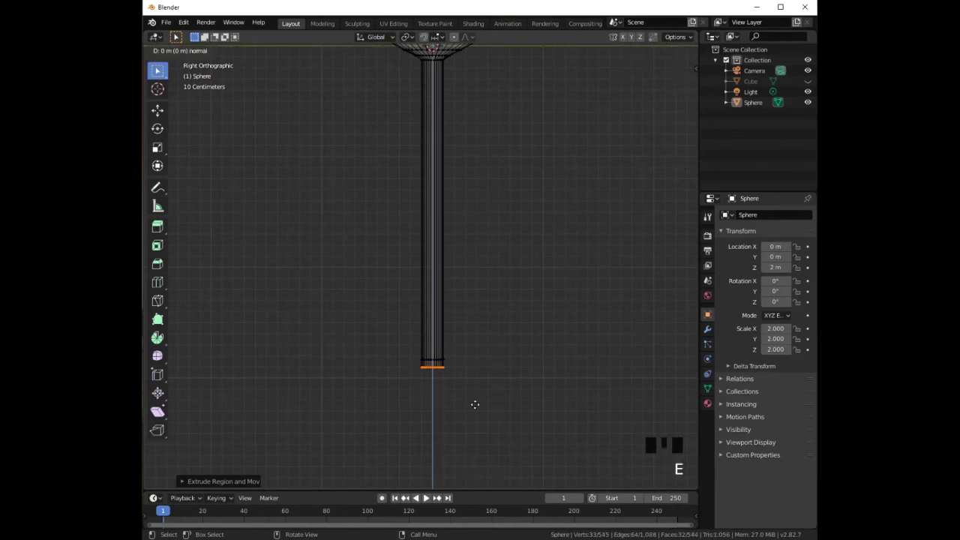
key(z)
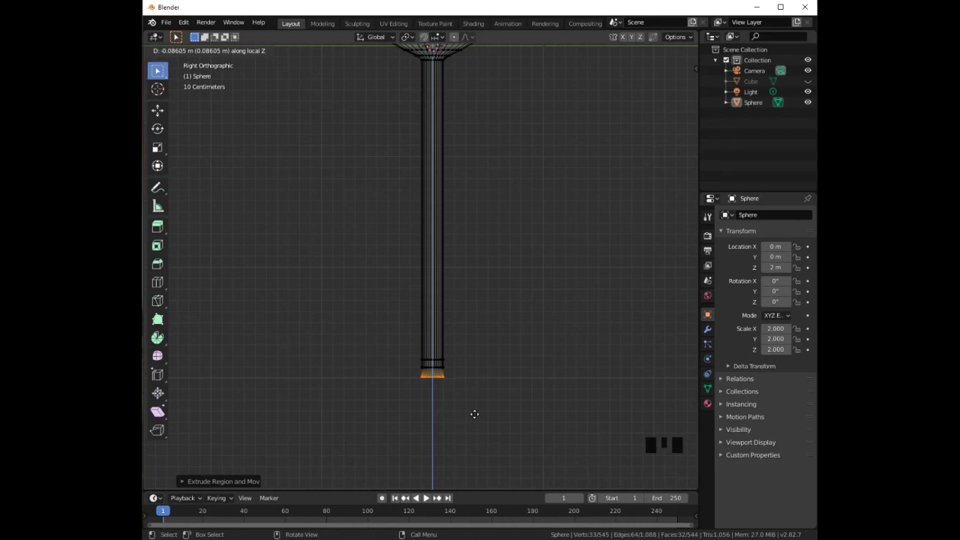
click(474, 414)
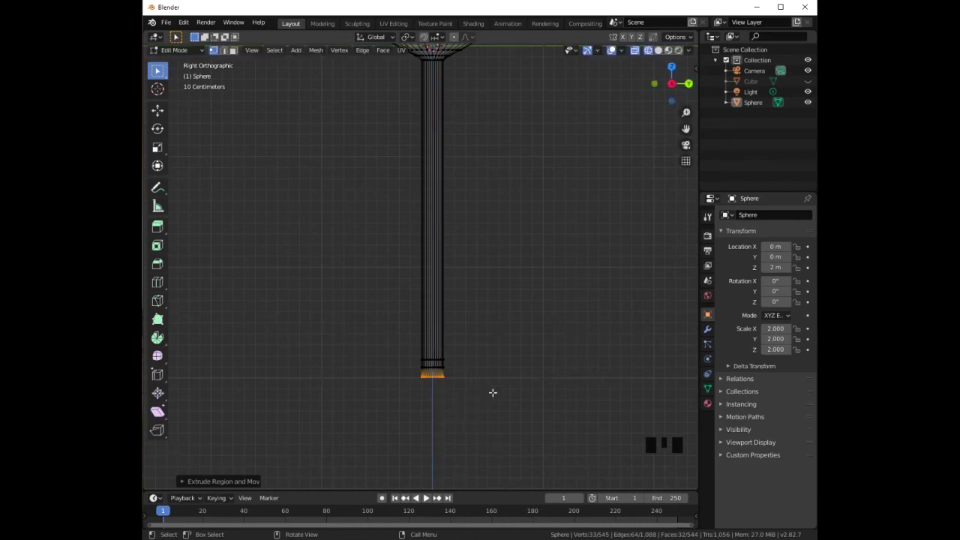
key(s)
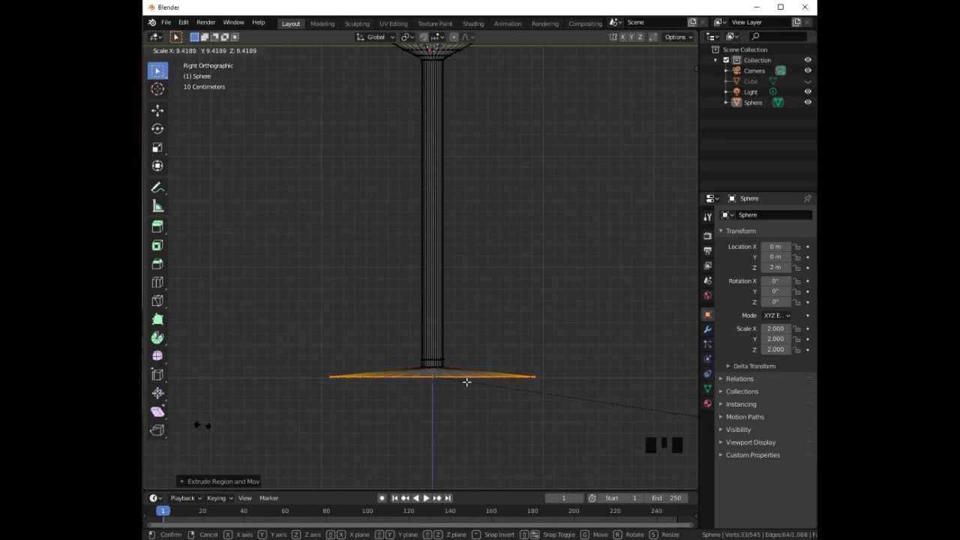
click(466, 383)
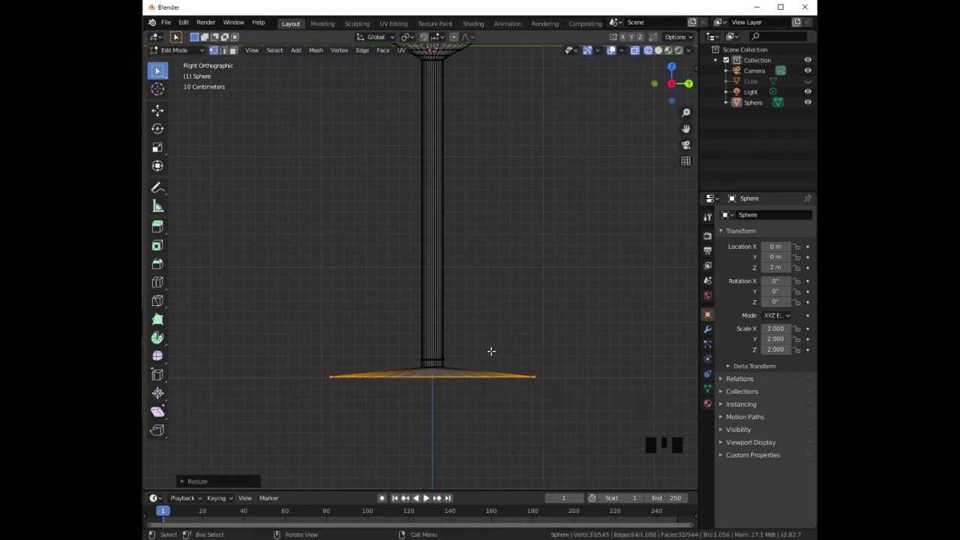
Return to Object Mode, display the glass in solid shading and inspect it in perspective
scroll(491, 351, down, 5)
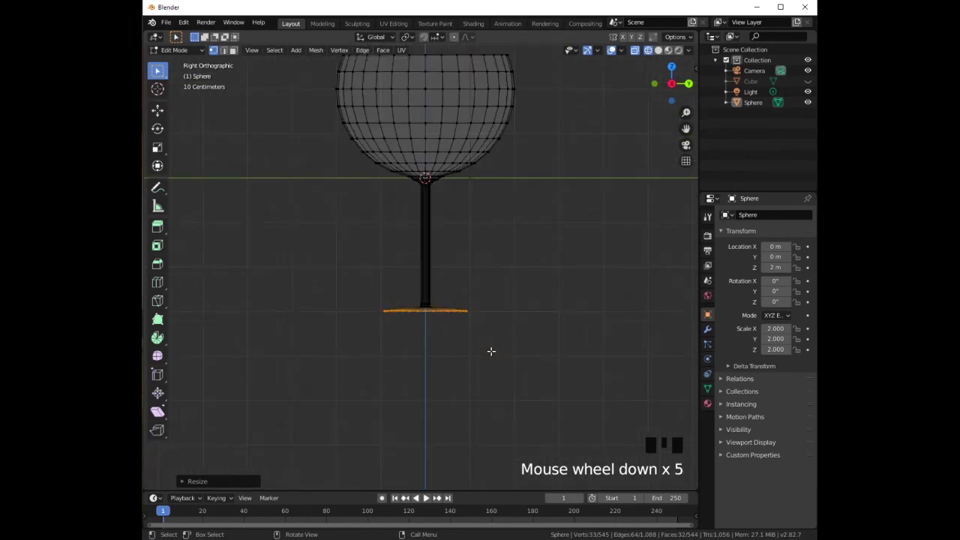
scroll(498, 280, down, 1)
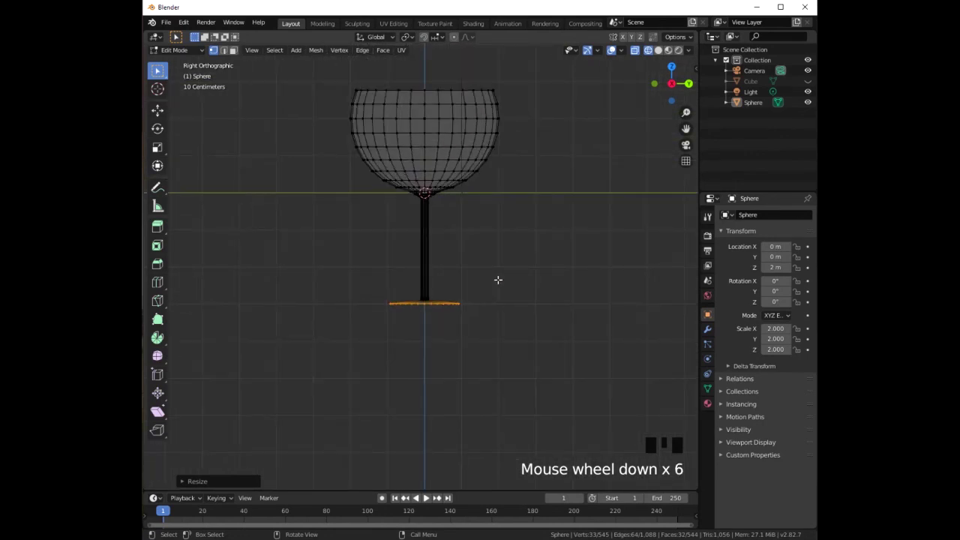
key(Tab)
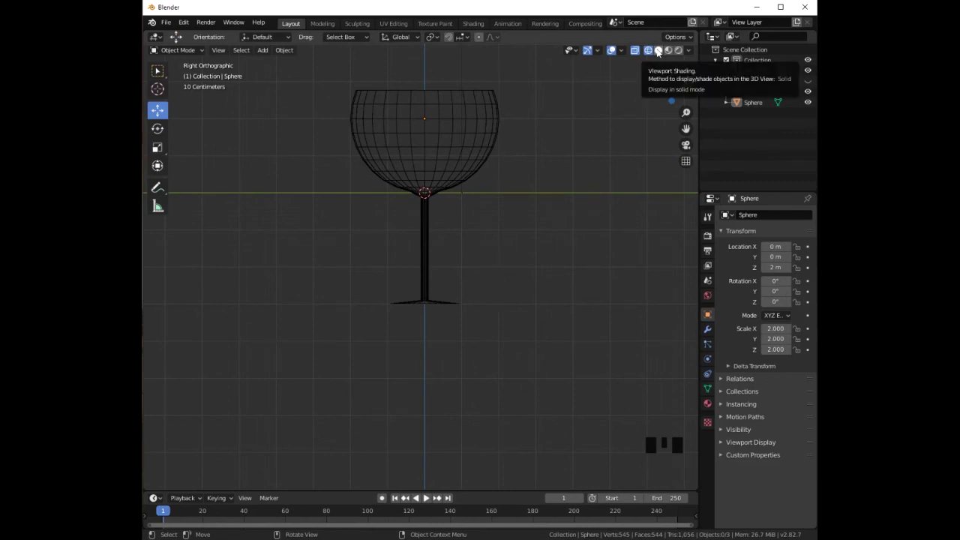
click(657, 50)
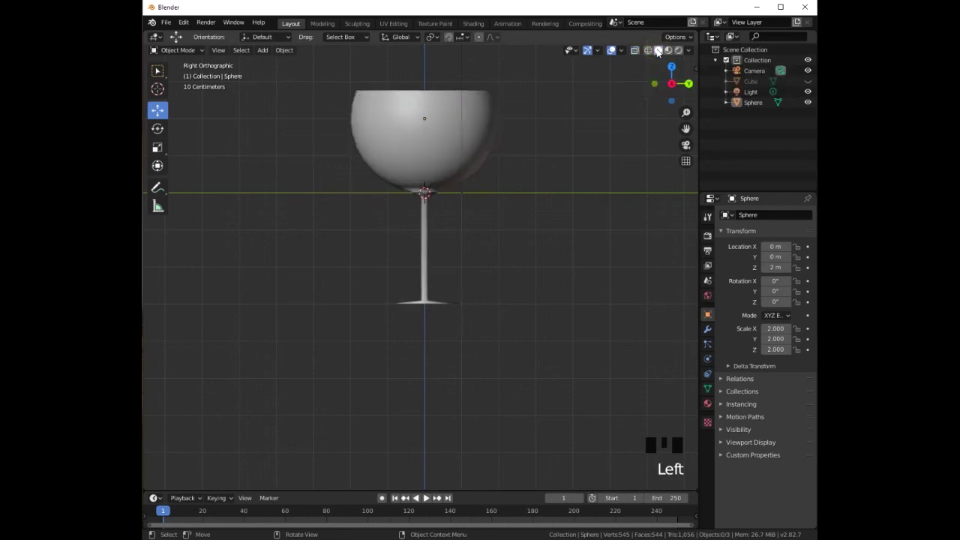
middle_drag(297, 152, 327, 207)
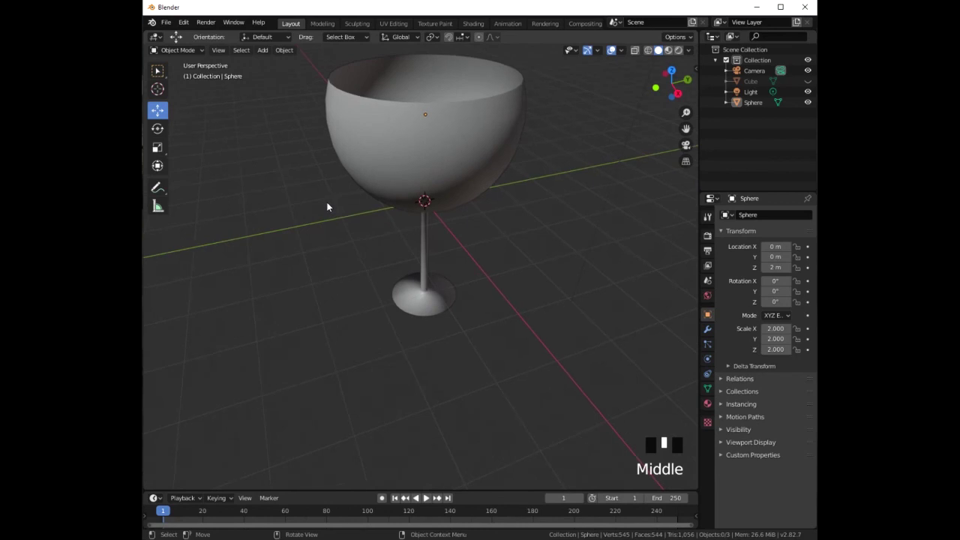
scroll(327, 198, down, 2)
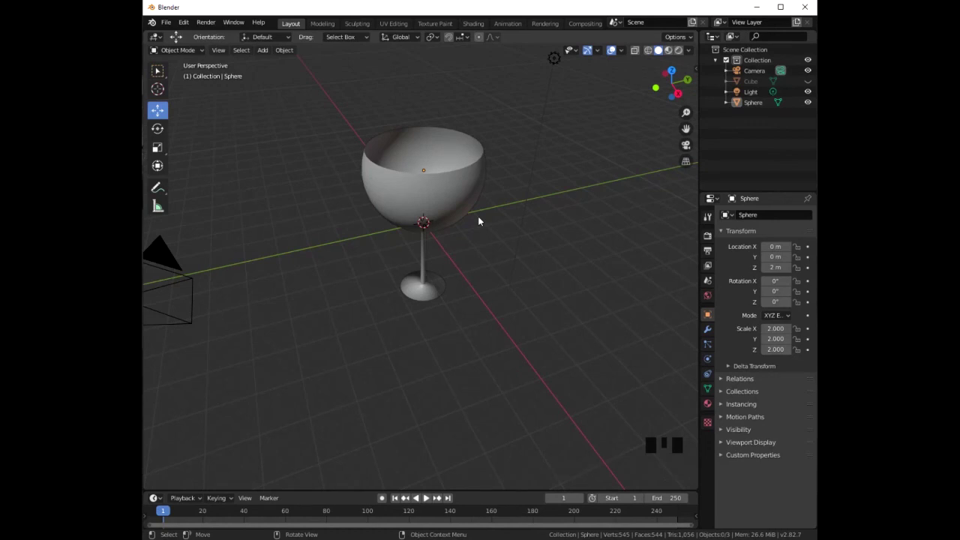
Select the glass in the right orthographic view and move it up with snapping to Z 5 m, with its foot at ground level
key(KP_3)
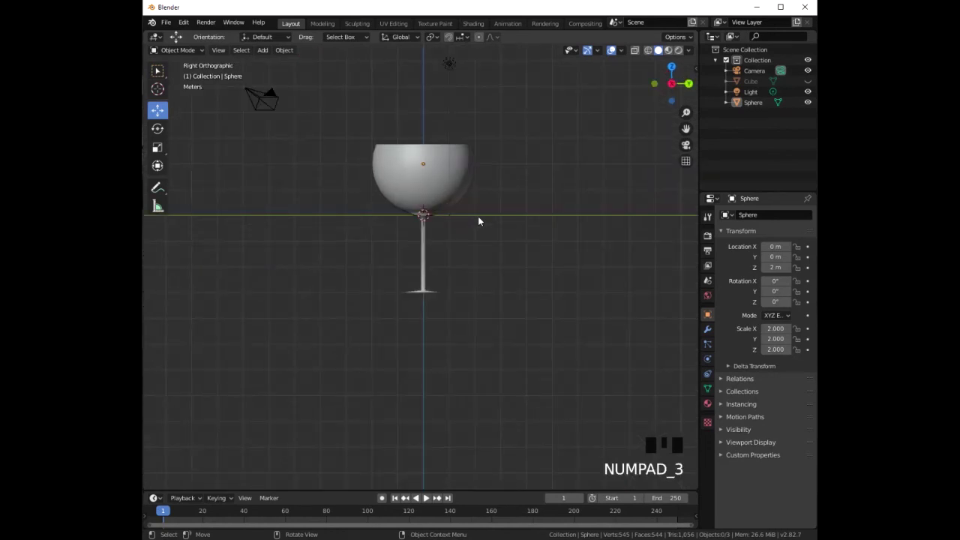
click(437, 188)
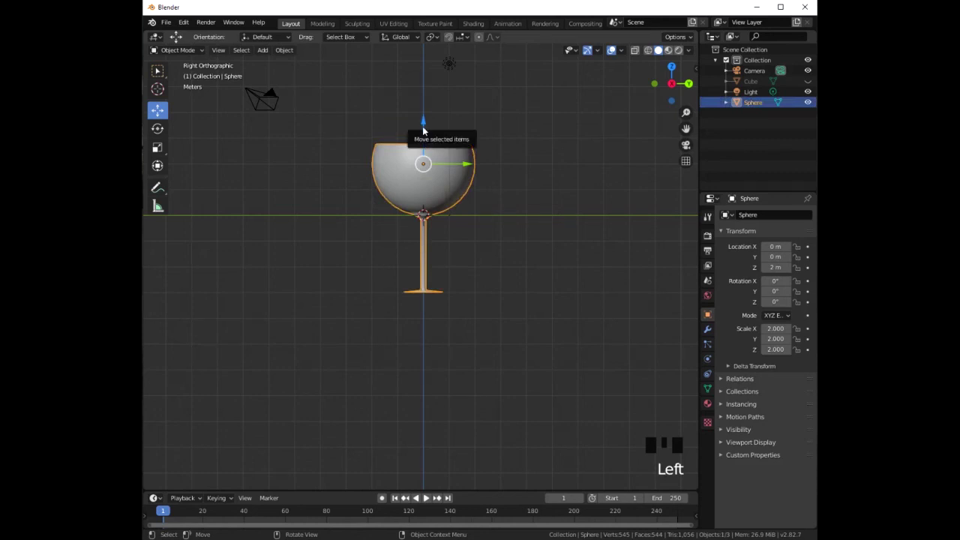
ctrl+drag(422, 126, 418, 480)
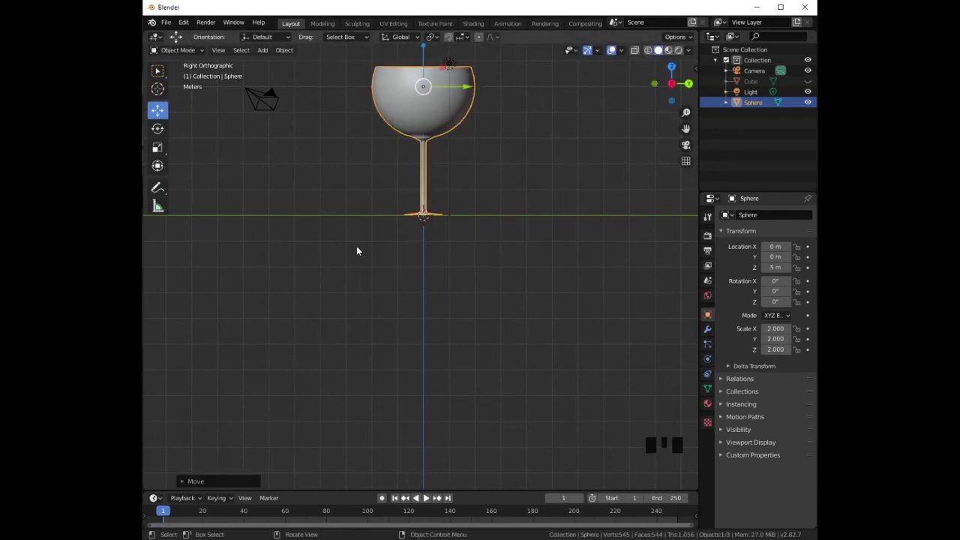
middle_drag(356, 251, 363, 289)
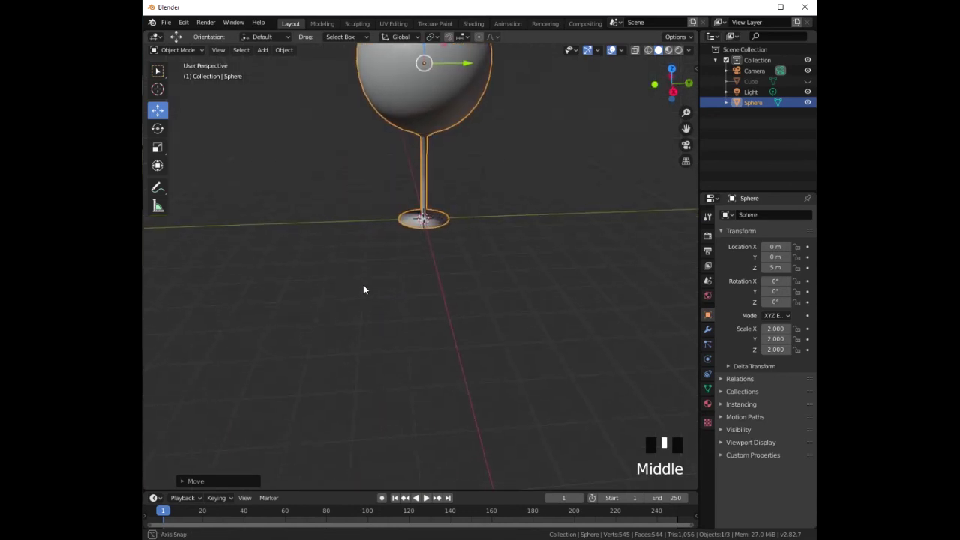
scroll(401, 298, down, 2)
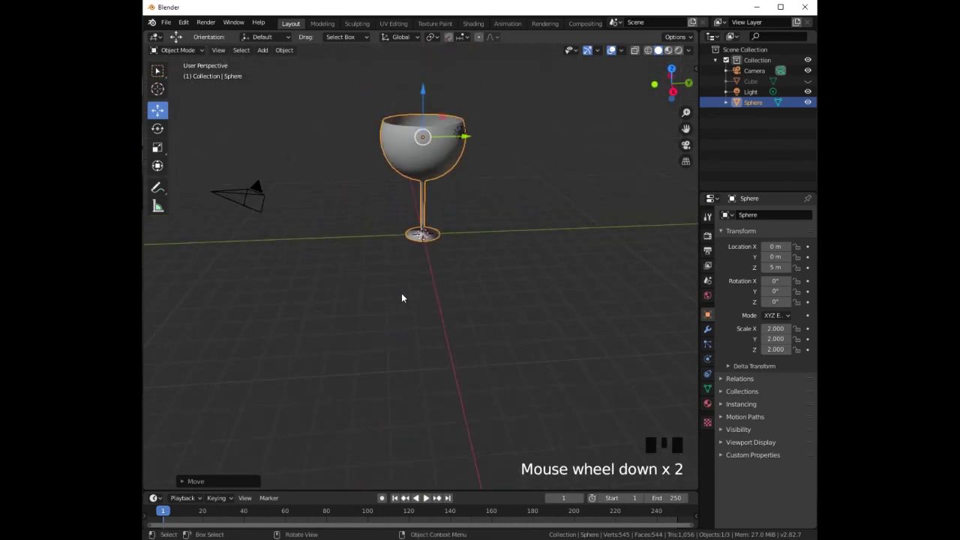